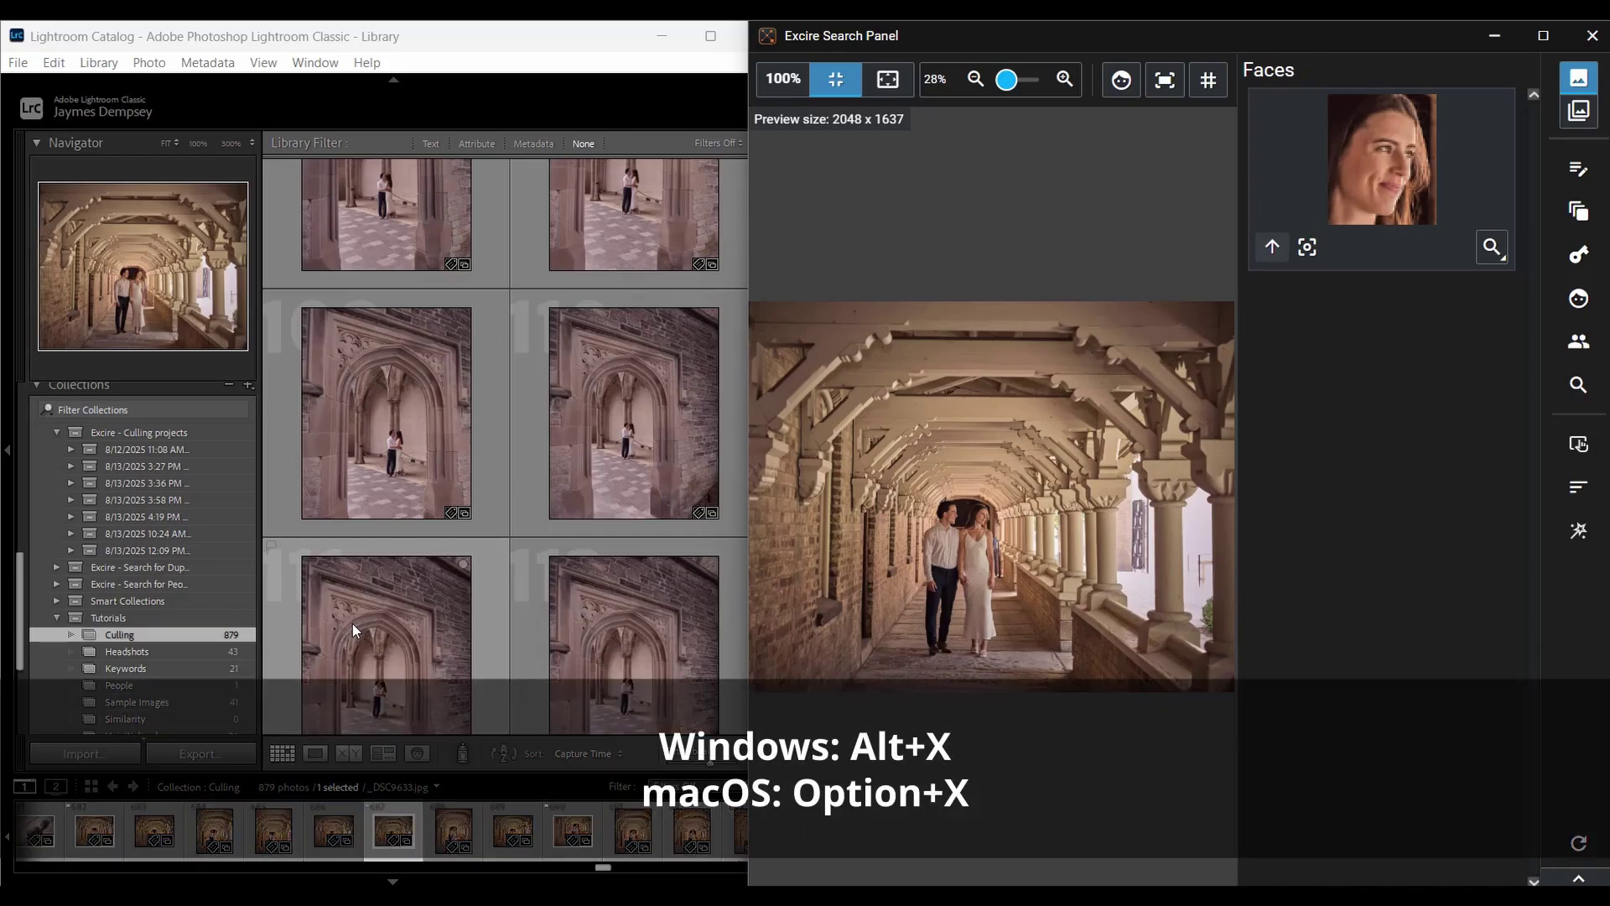
Step: Hide the Excire panel's photo strip and open Start Culling Project on its Grouping settings
{"action": "left_click", "coordinate": [1572, 878]}
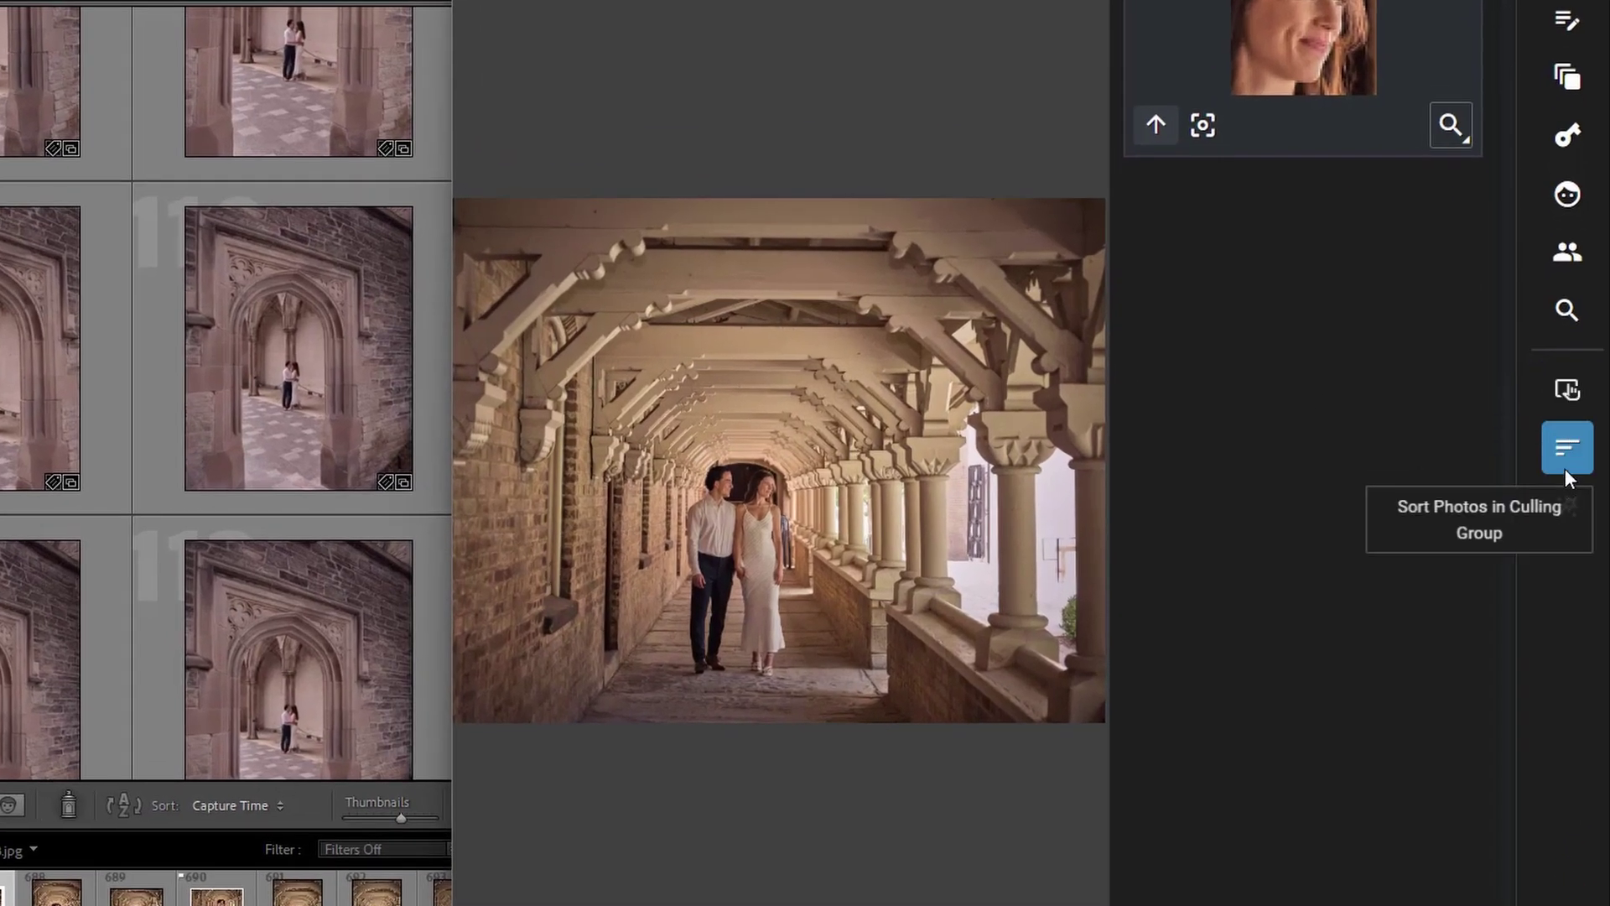
{"action": "left_click", "coordinate": [1565, 474]}
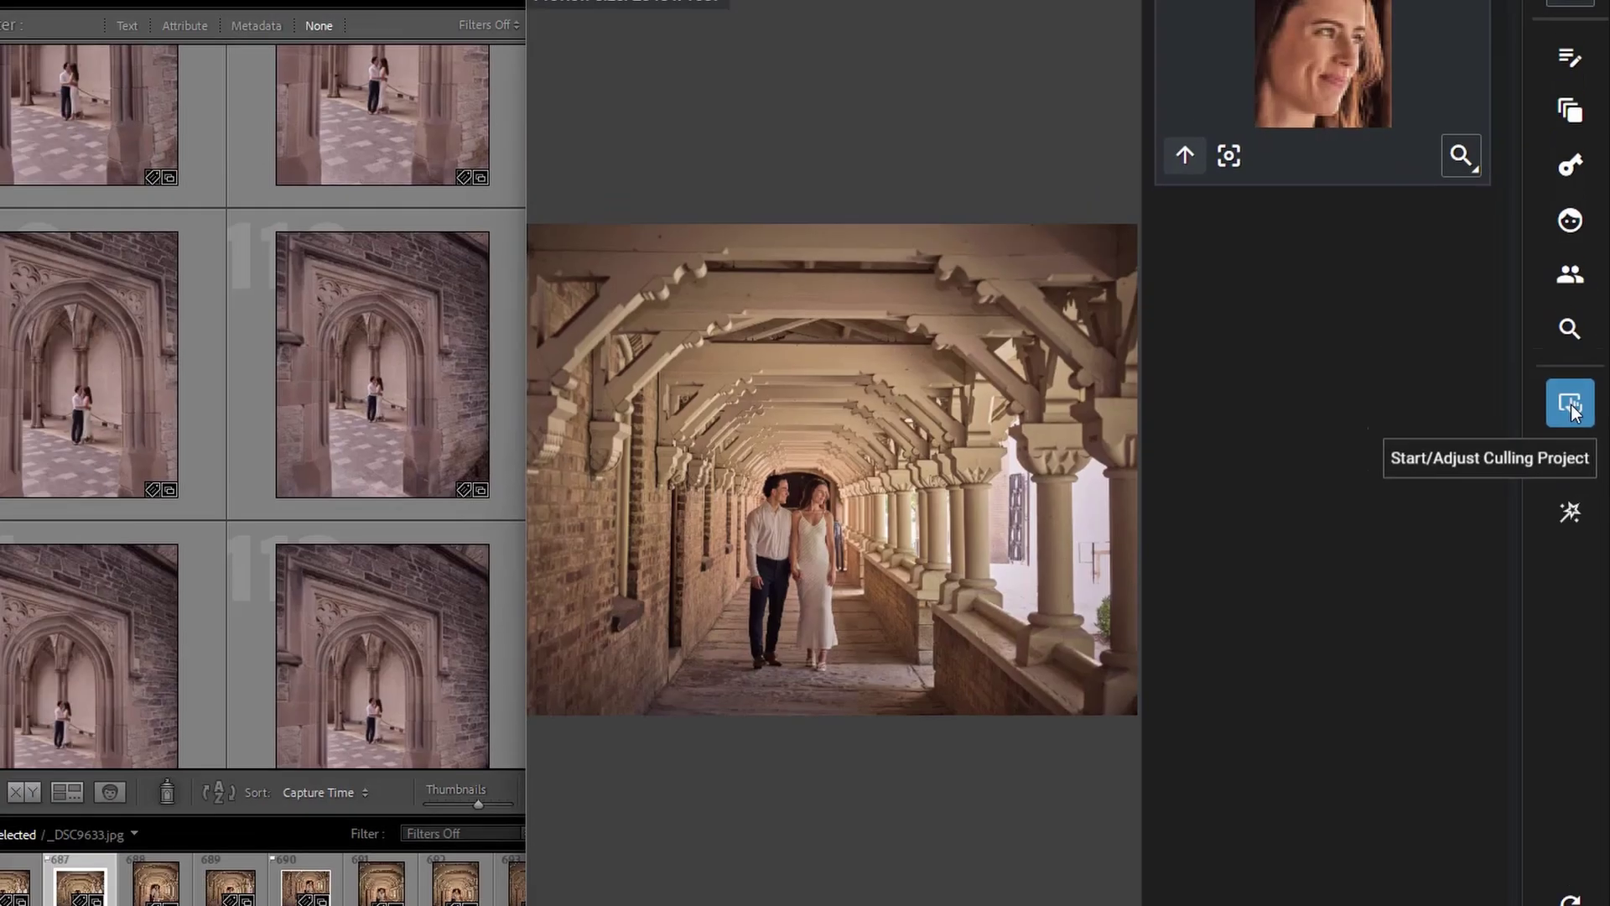
{"action": "left_click", "coordinate": [1571, 409]}
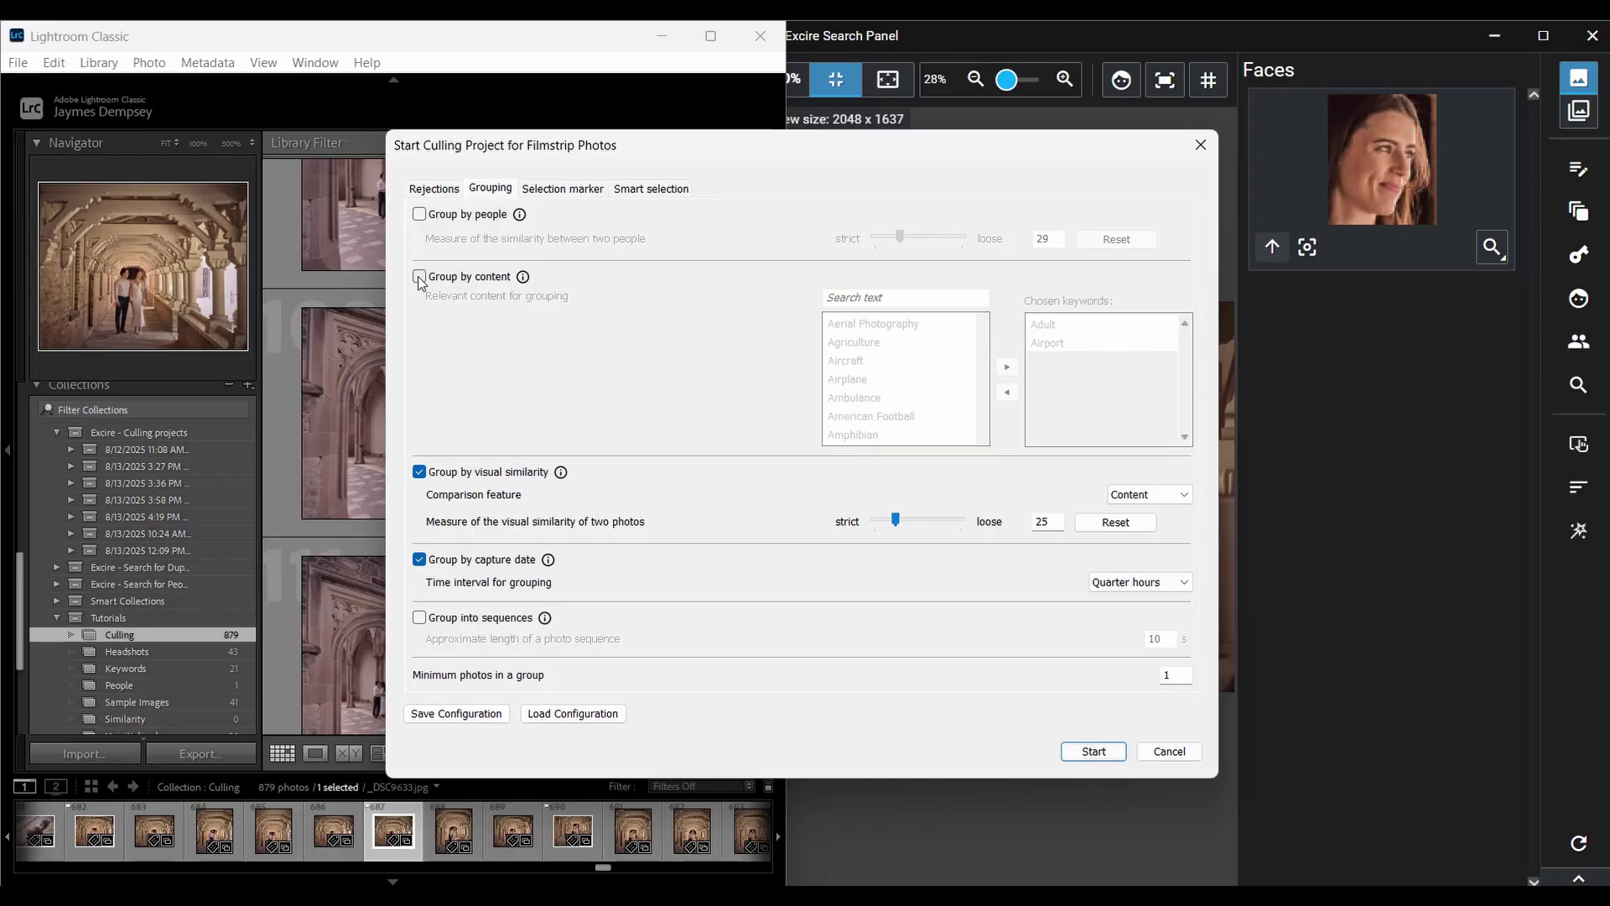
Step: Review the Rejections and Grouping tabs, ending on Smart selection with 2 photos per group
{"action": "left_click", "coordinate": [446, 192]}
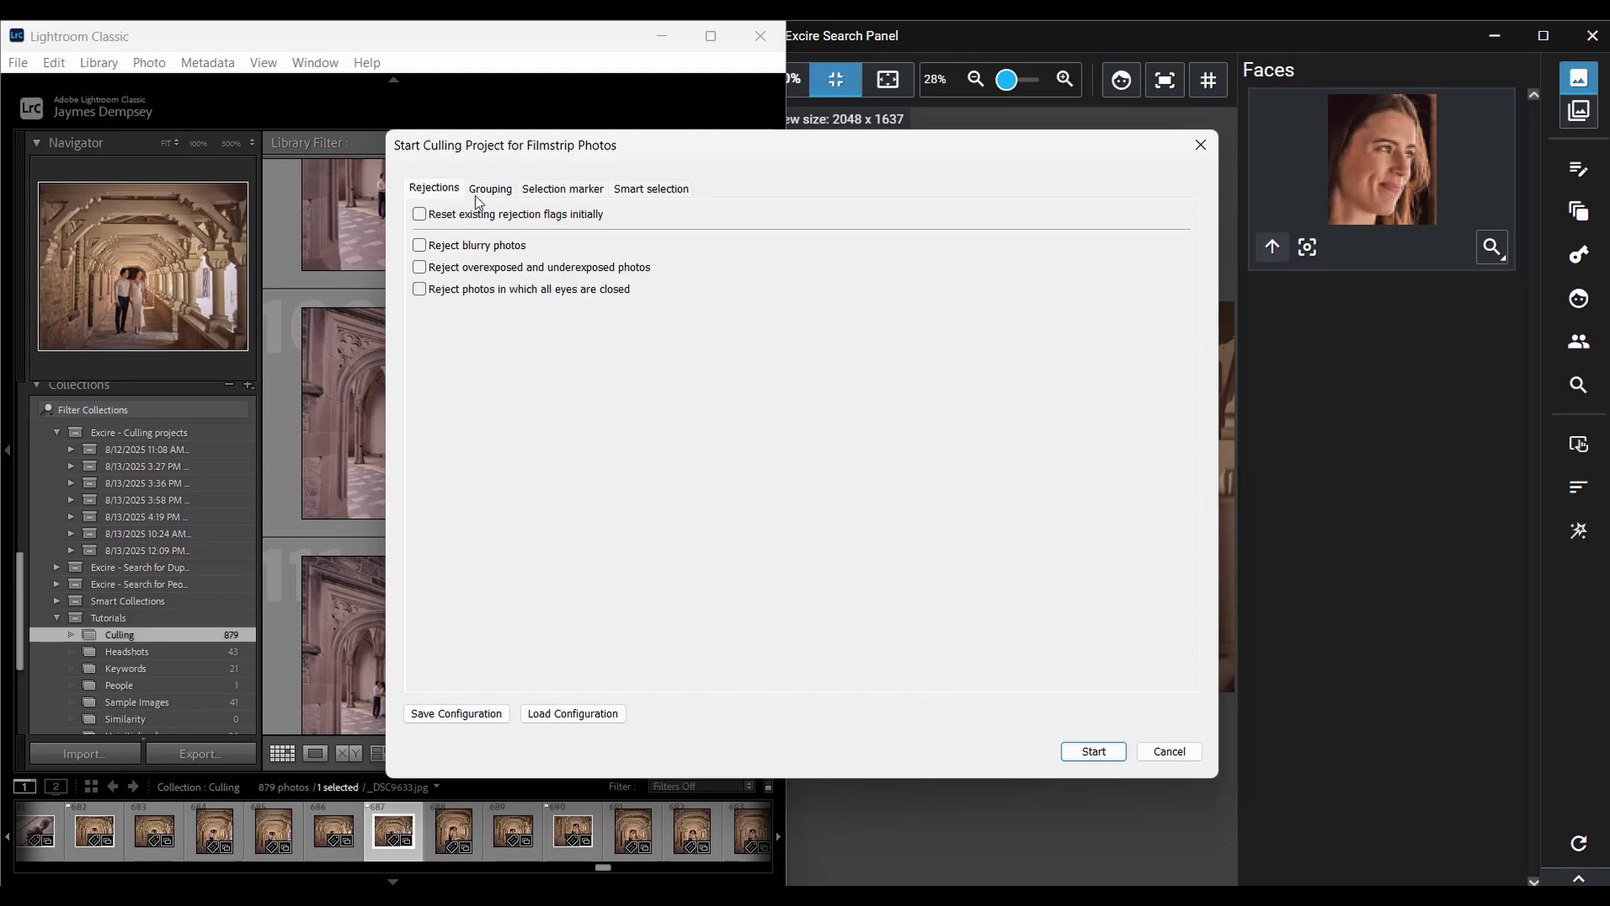
{"action": "left_click", "coordinate": [476, 199]}
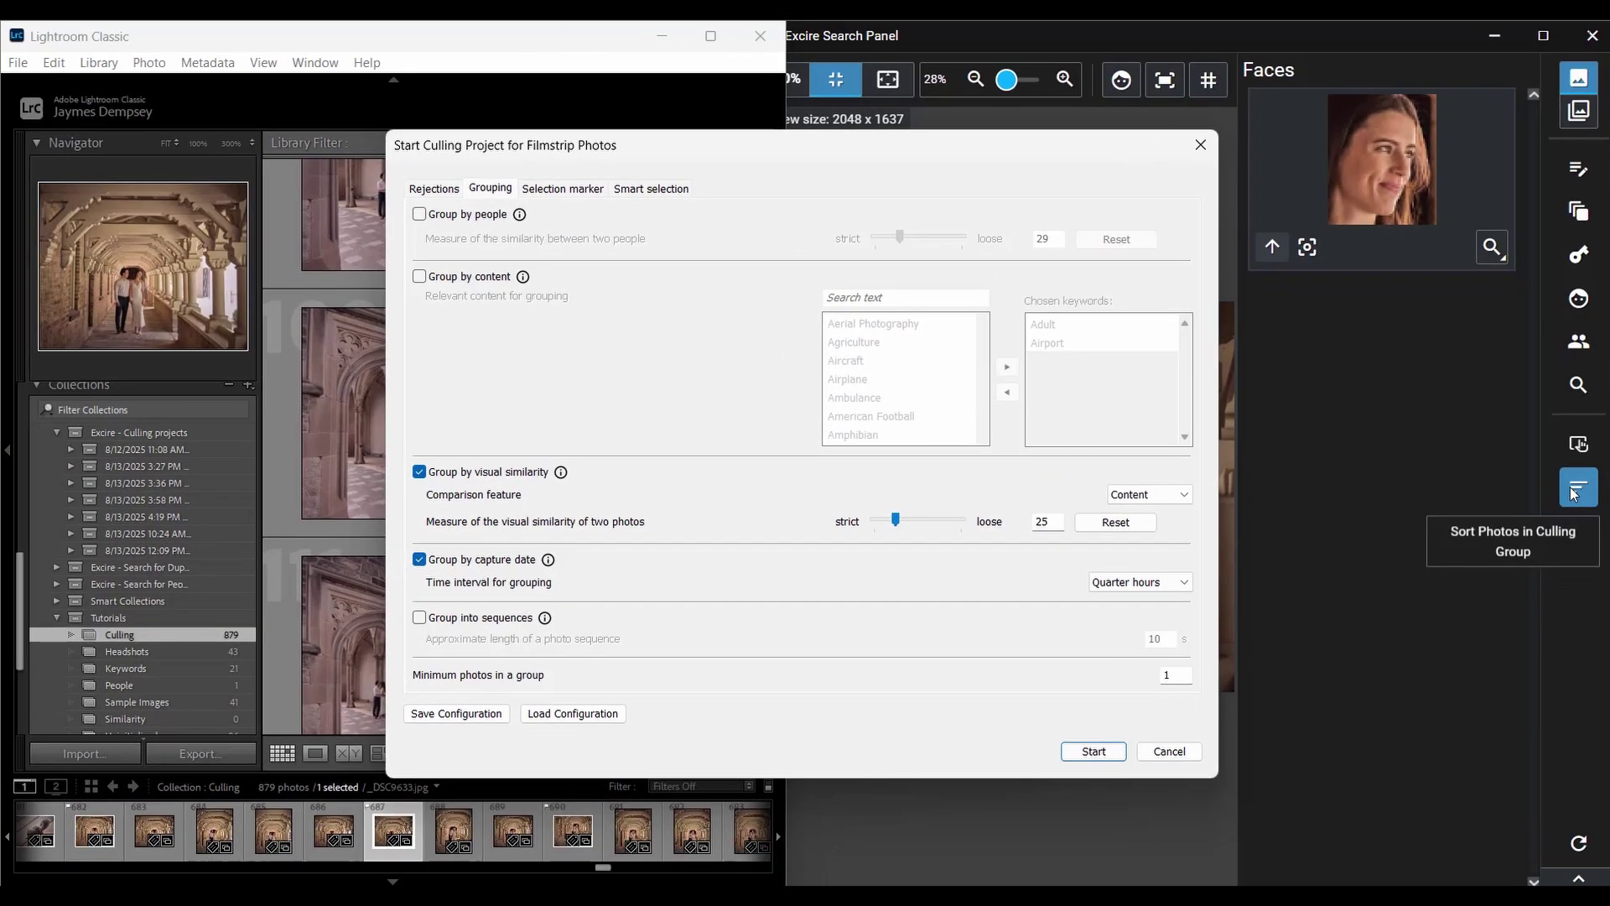
{"action": "left_click", "coordinate": [658, 188]}
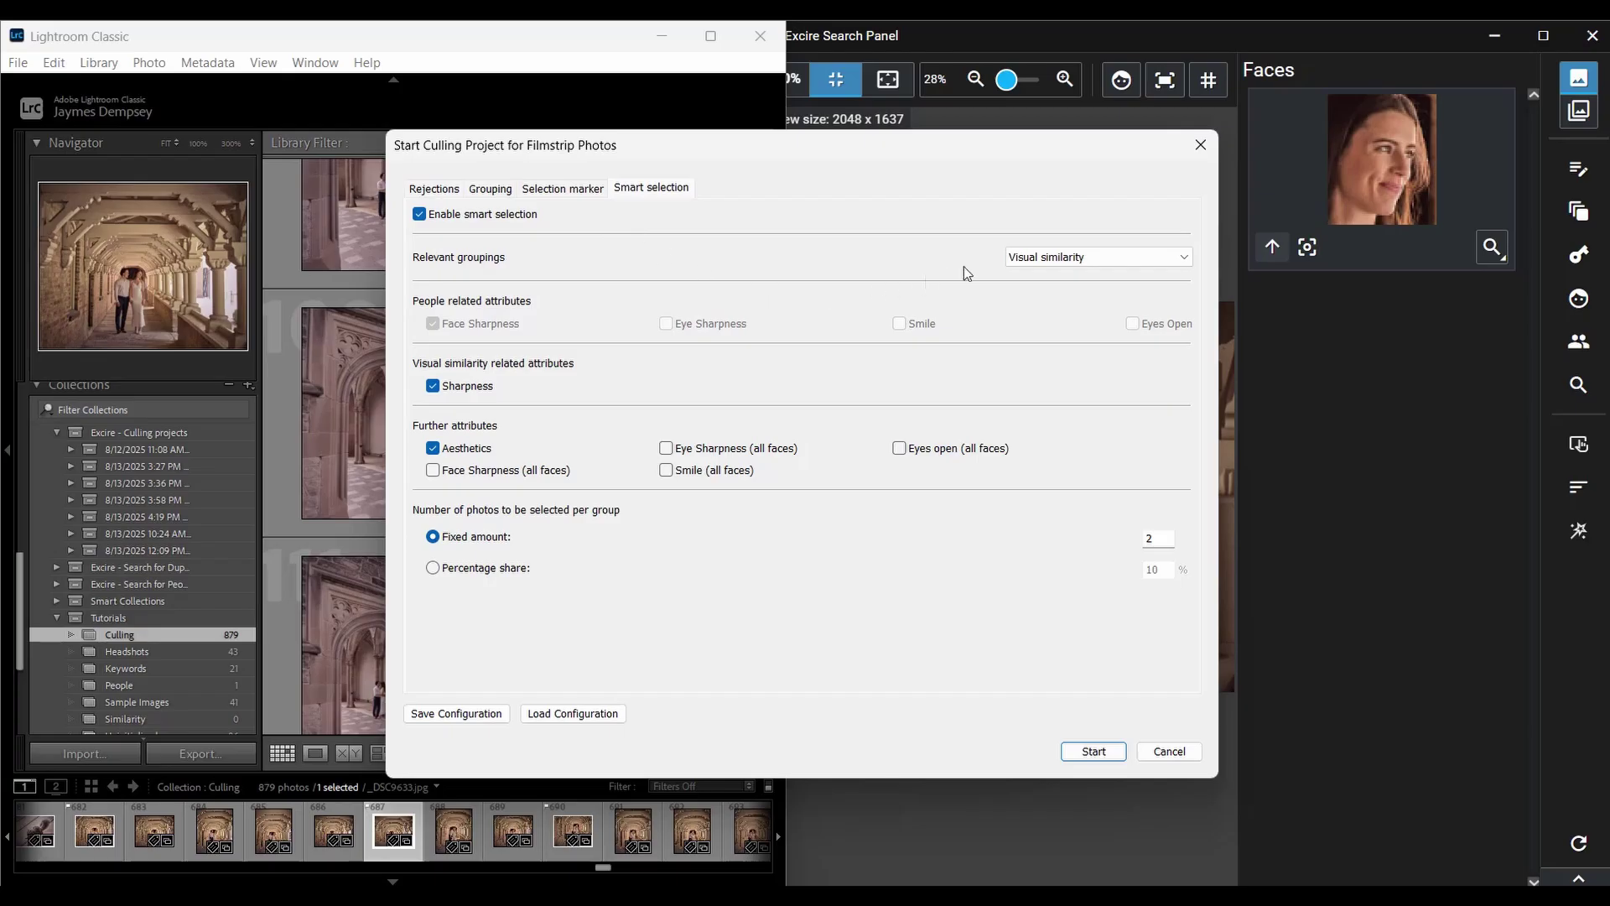
{"action": "left_click", "coordinate": [1066, 260]}
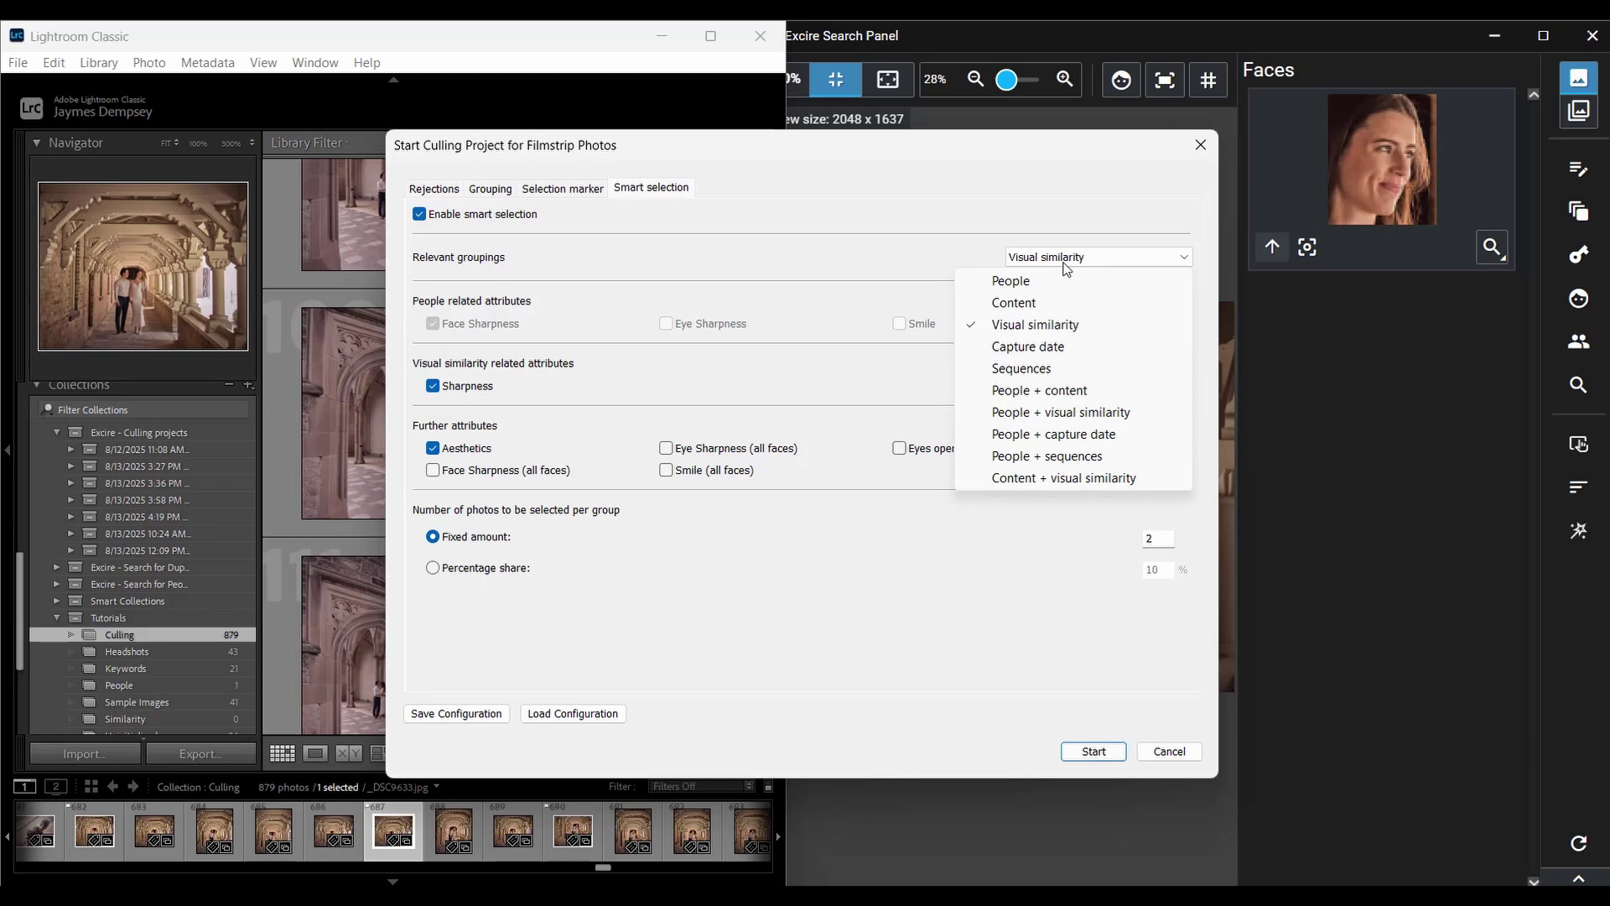
{"action": "left_click", "coordinate": [725, 587]}
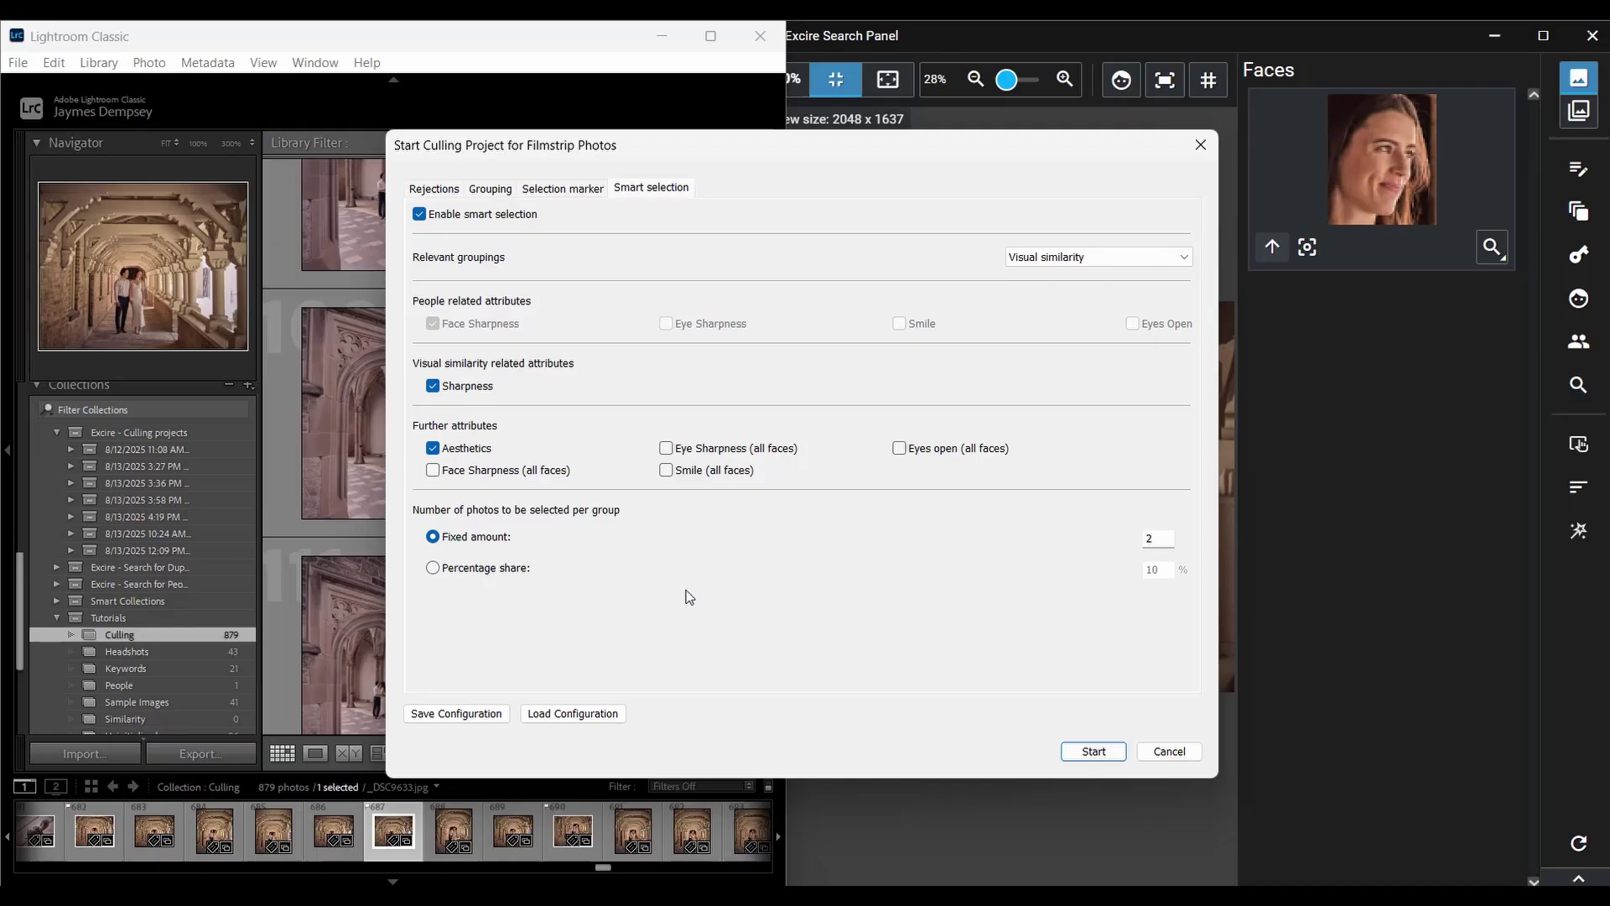
{"action": "left_click", "coordinate": [579, 189]}
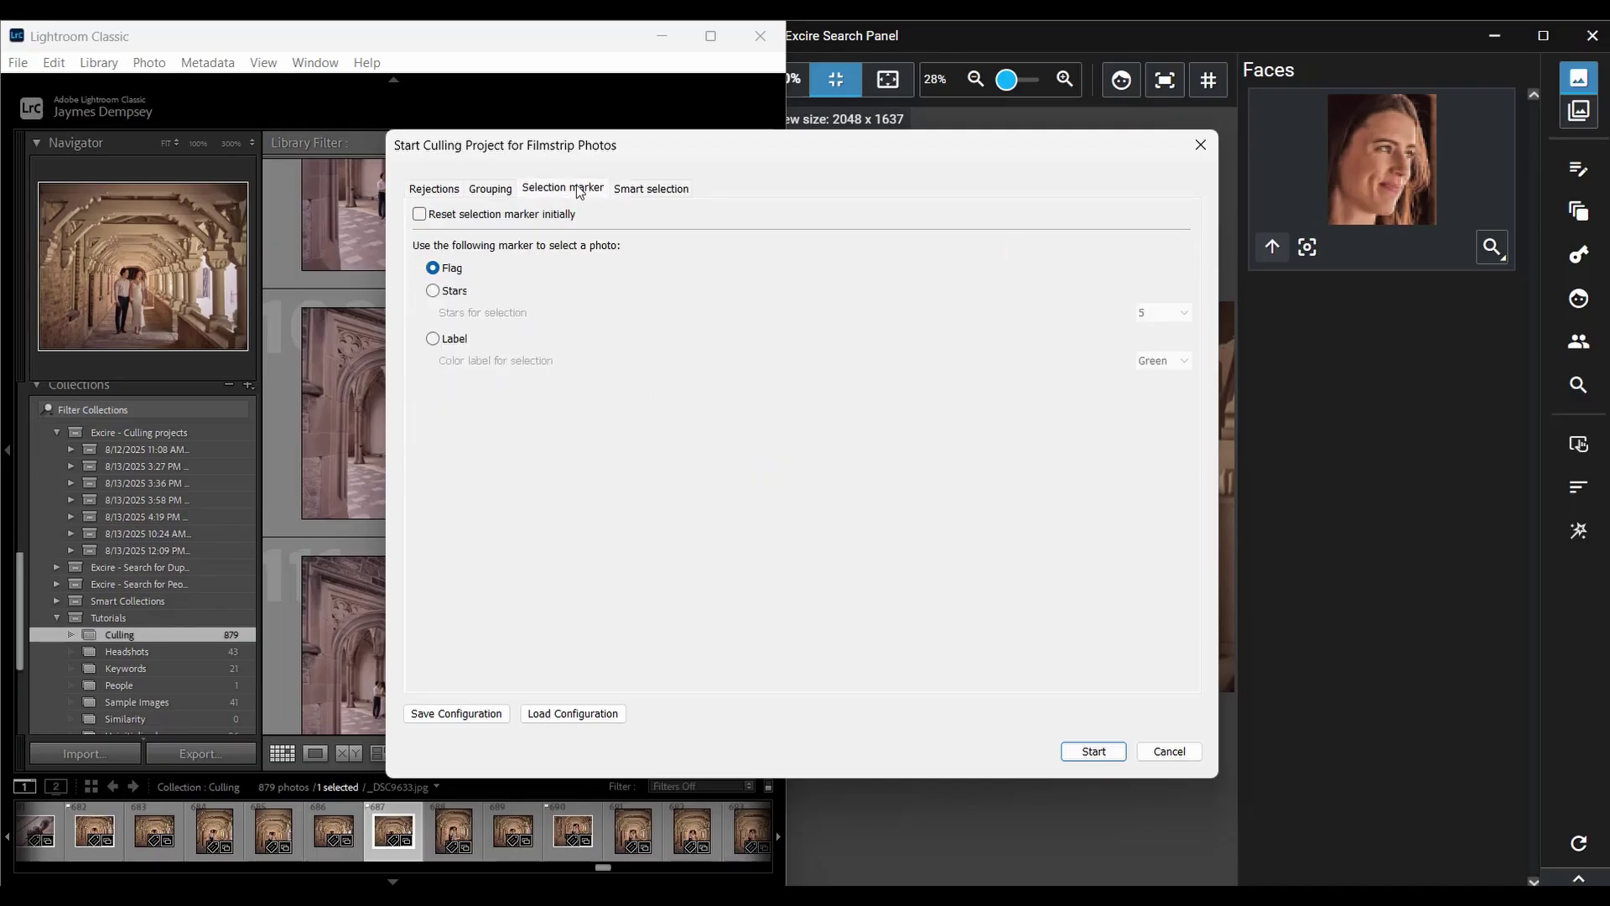
{"action": "left_click", "coordinate": [632, 191]}
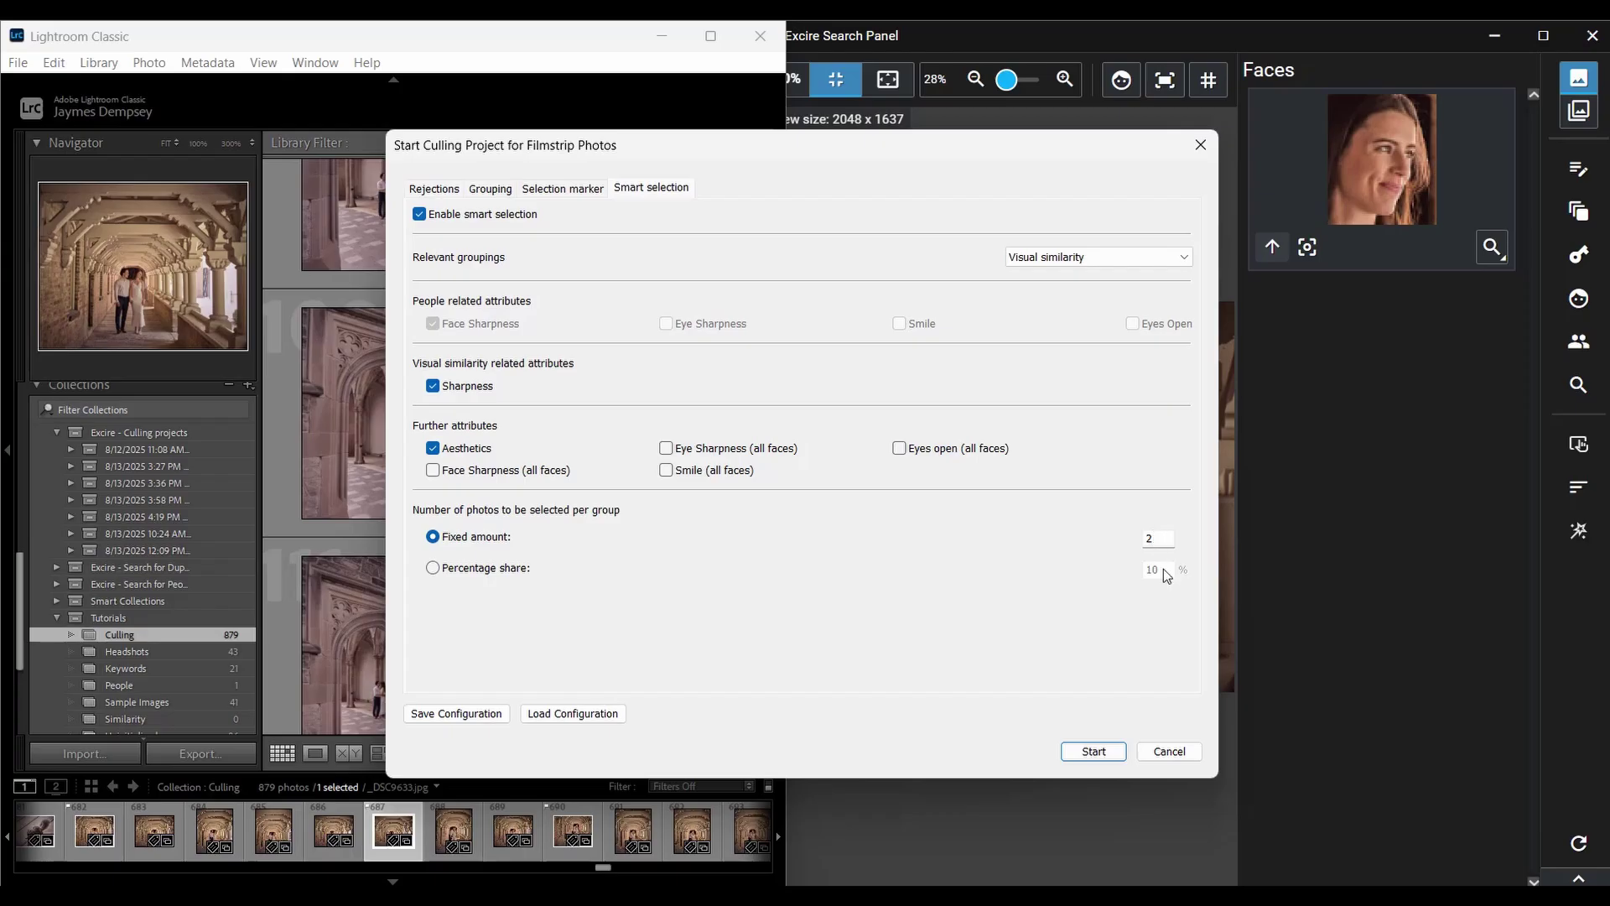
{"action": "left_click", "coordinate": [485, 569]}
{"action": "left_click", "coordinate": [442, 537]}
Step: Recheck Grouping, keeping the capture-date interval at Quarter hours, then return to Smart selection
{"action": "left_click", "coordinate": [480, 193]}
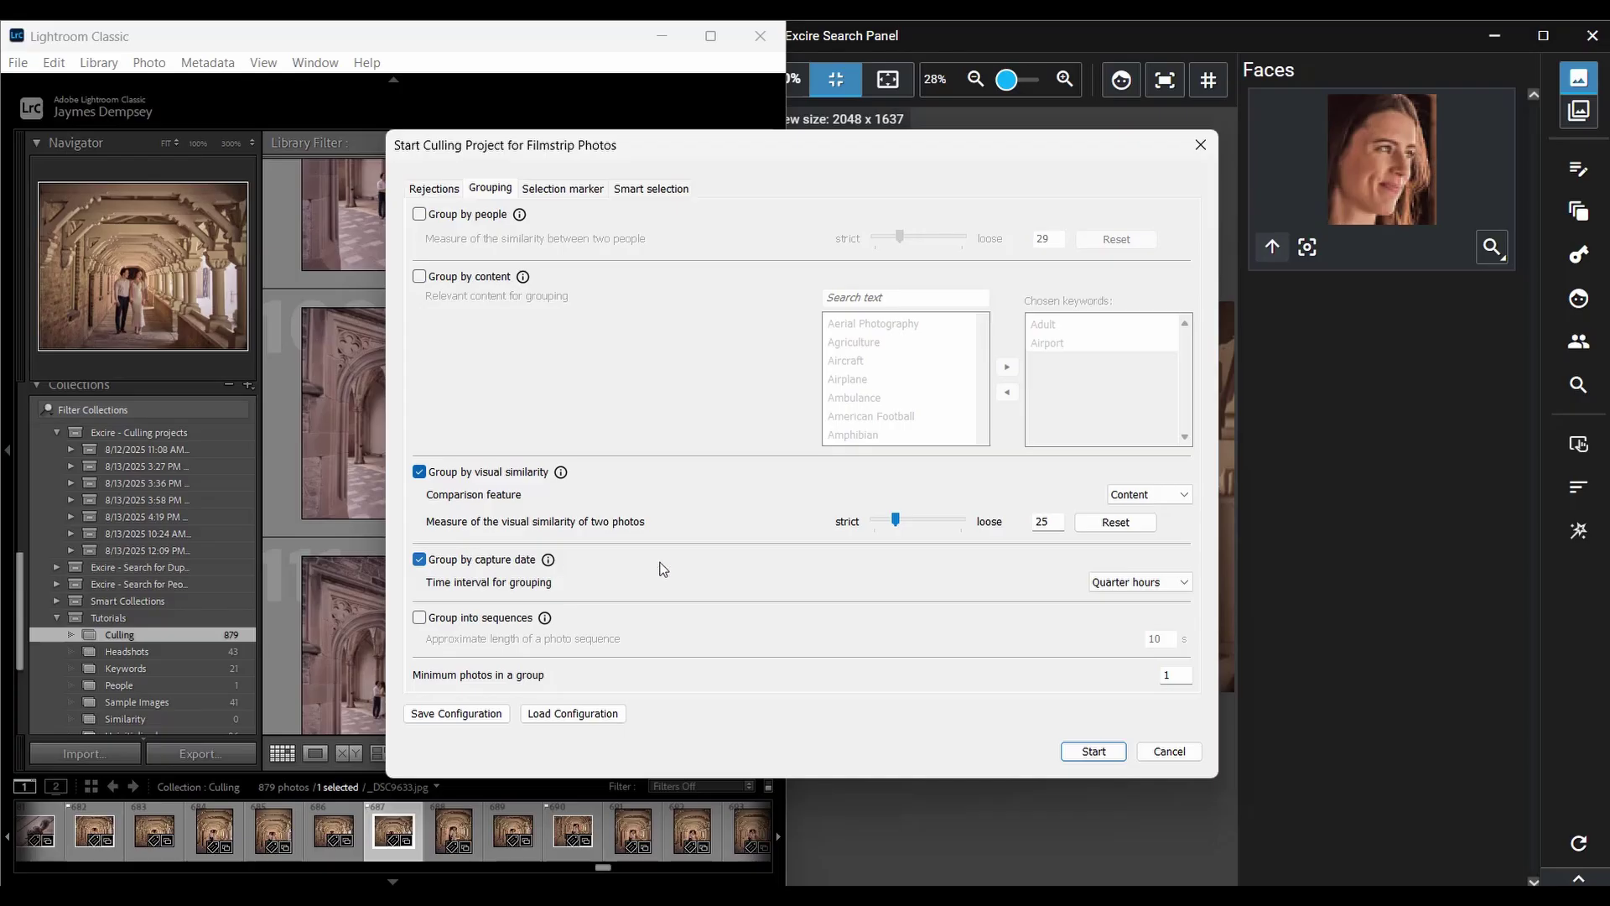
{"action": "left_click", "coordinate": [1103, 586]}
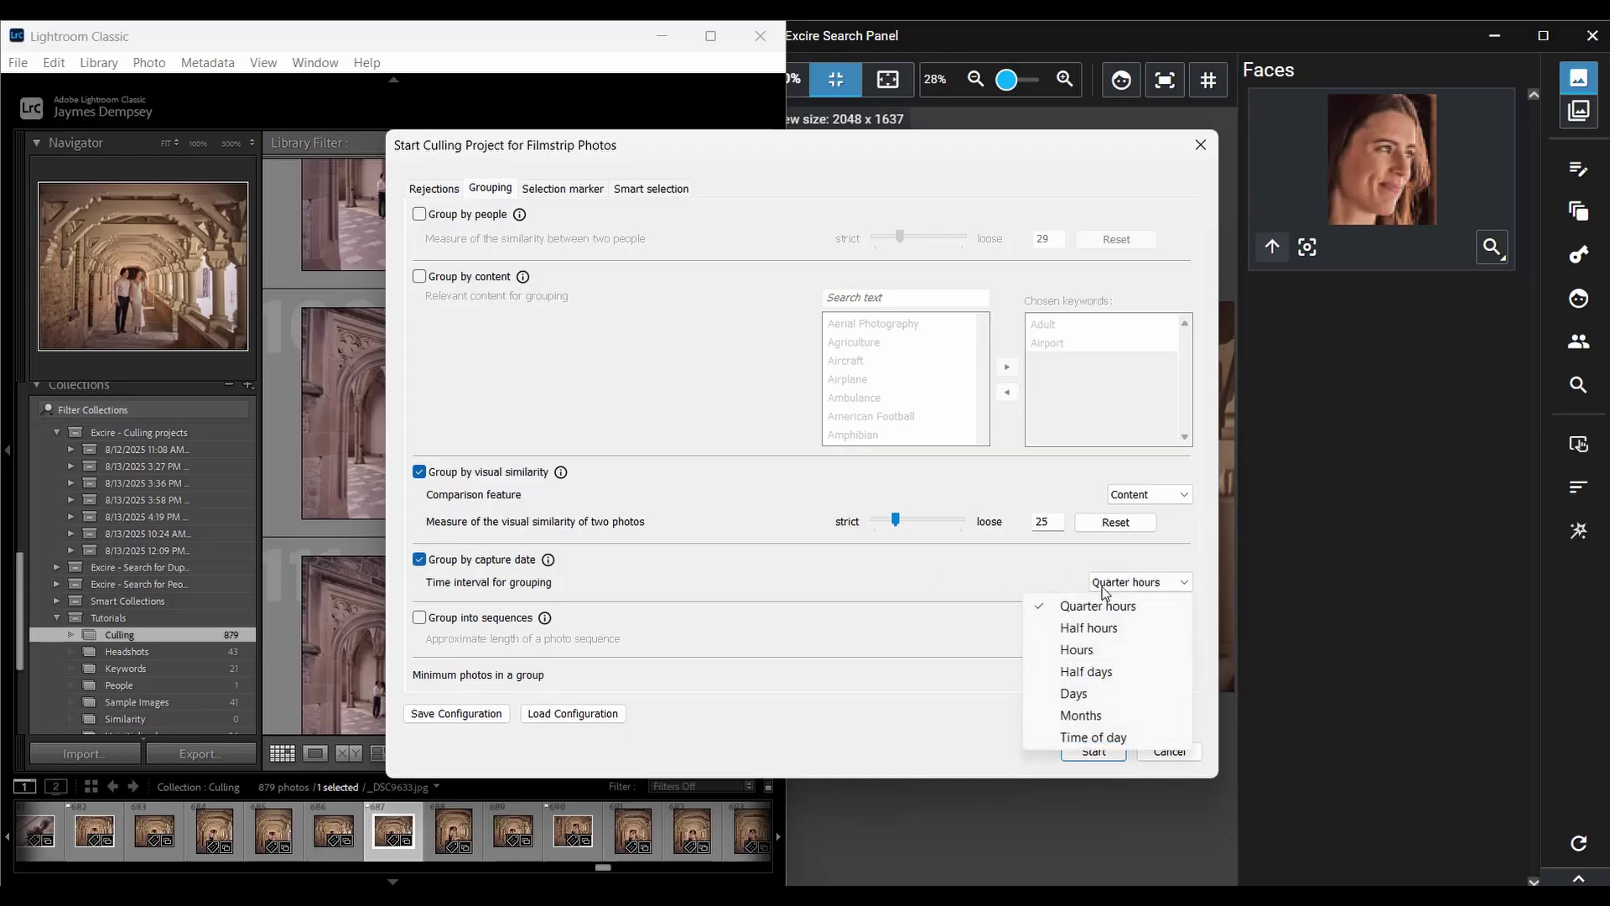
{"action": "left_click", "coordinate": [1101, 591]}
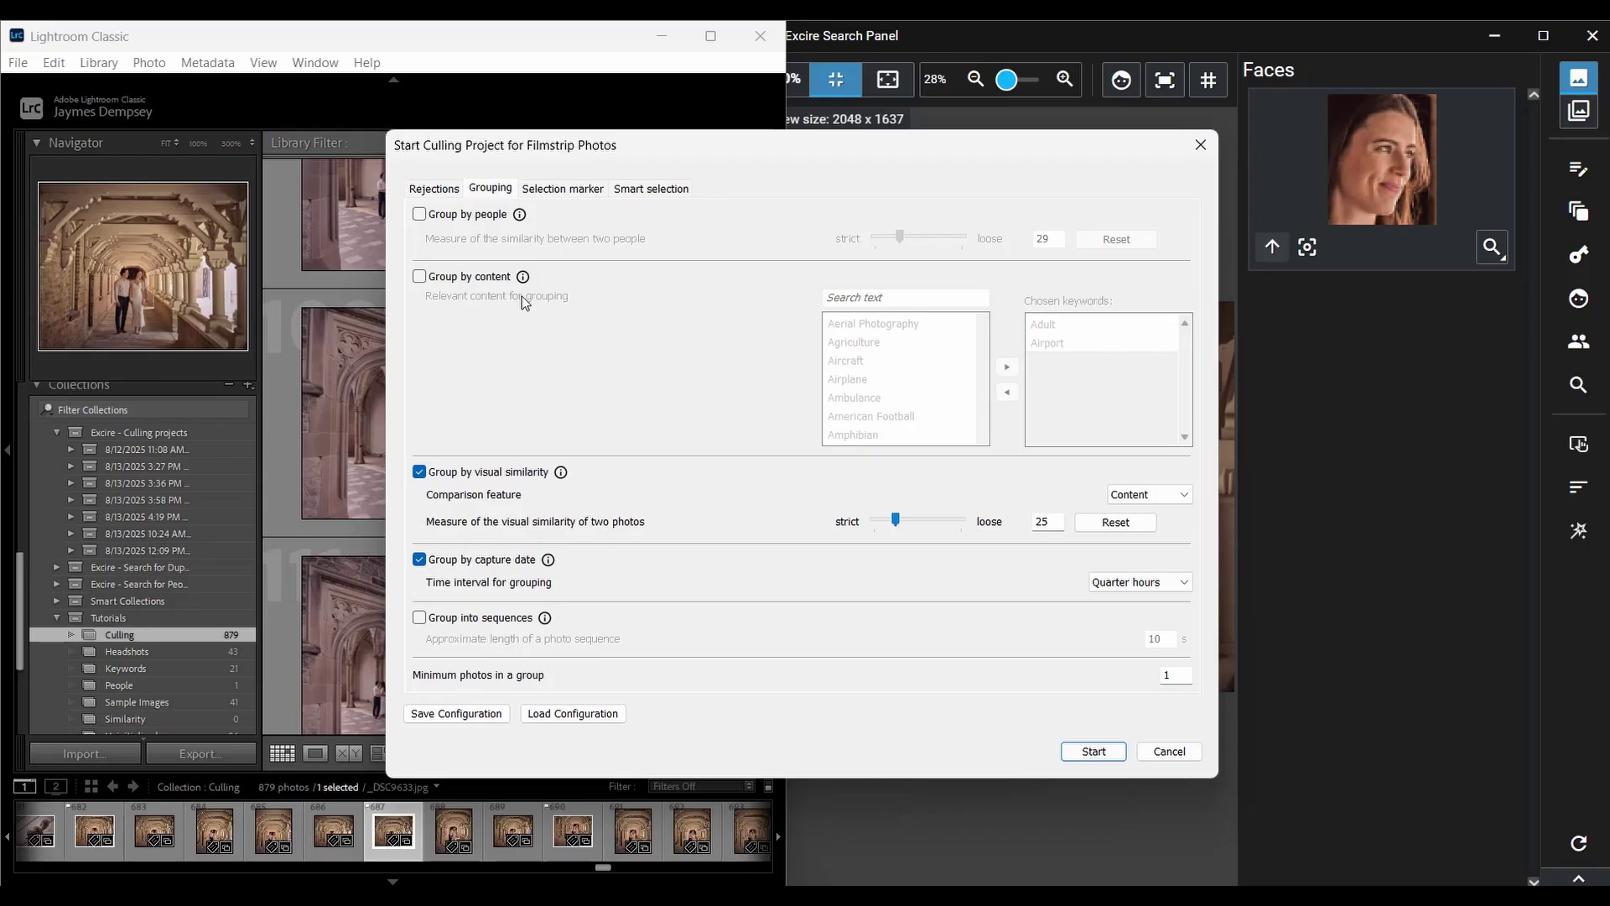
{"action": "left_click", "coordinate": [640, 191]}
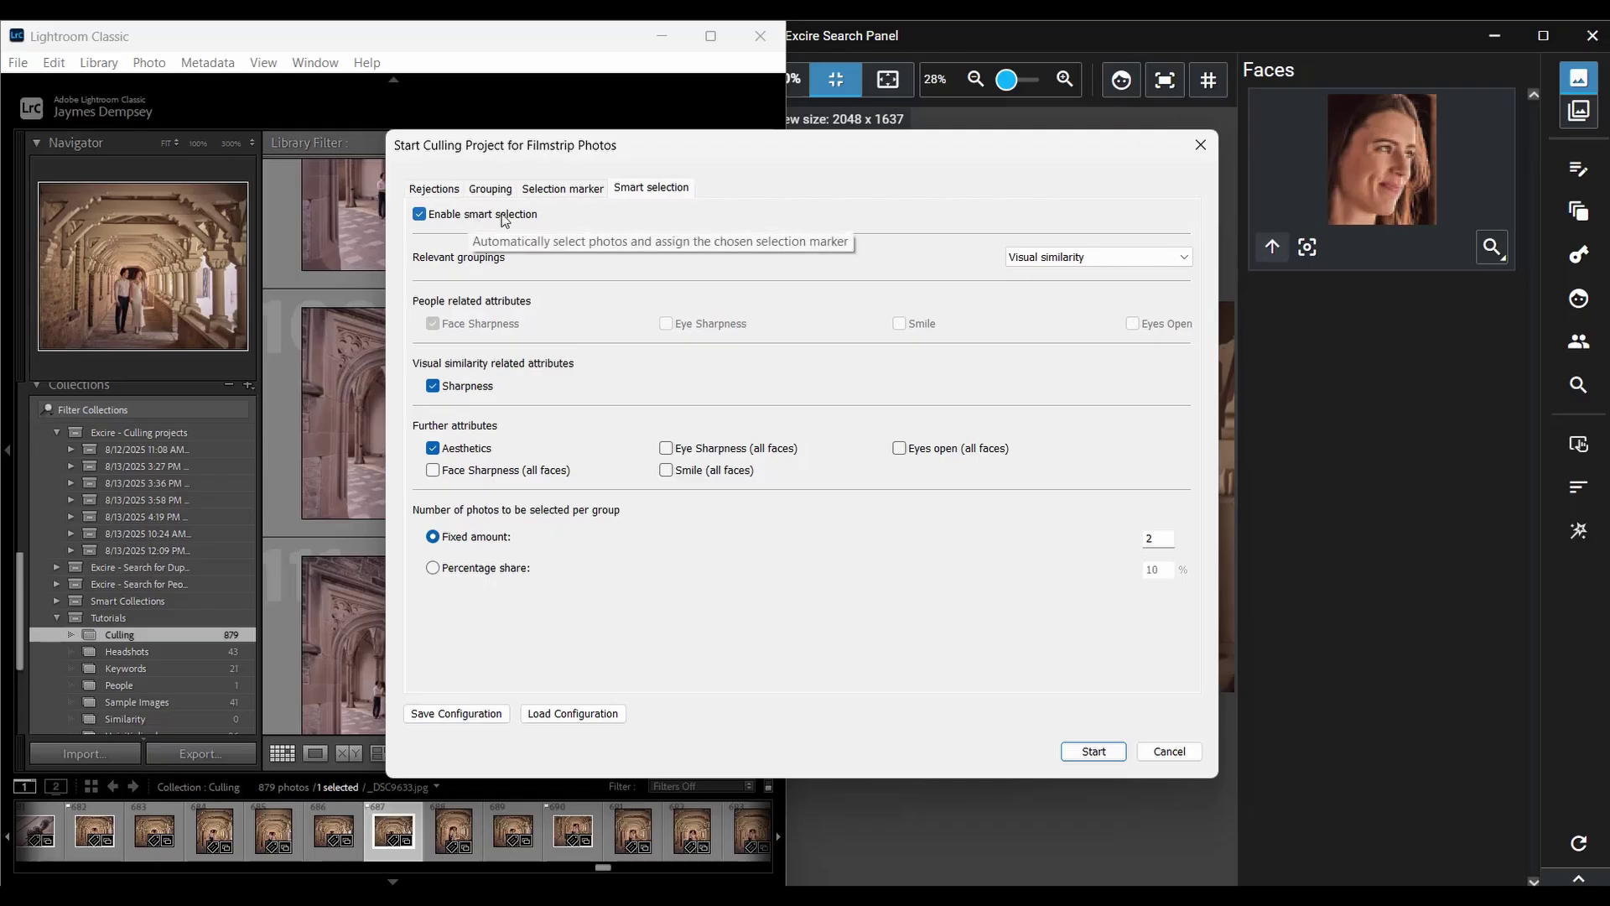
Step: Keep Visual similarity grouping, swap Aesthetics for Eyes open (all faces), and reset selection markers initially
{"action": "left_click", "coordinate": [1031, 259]}
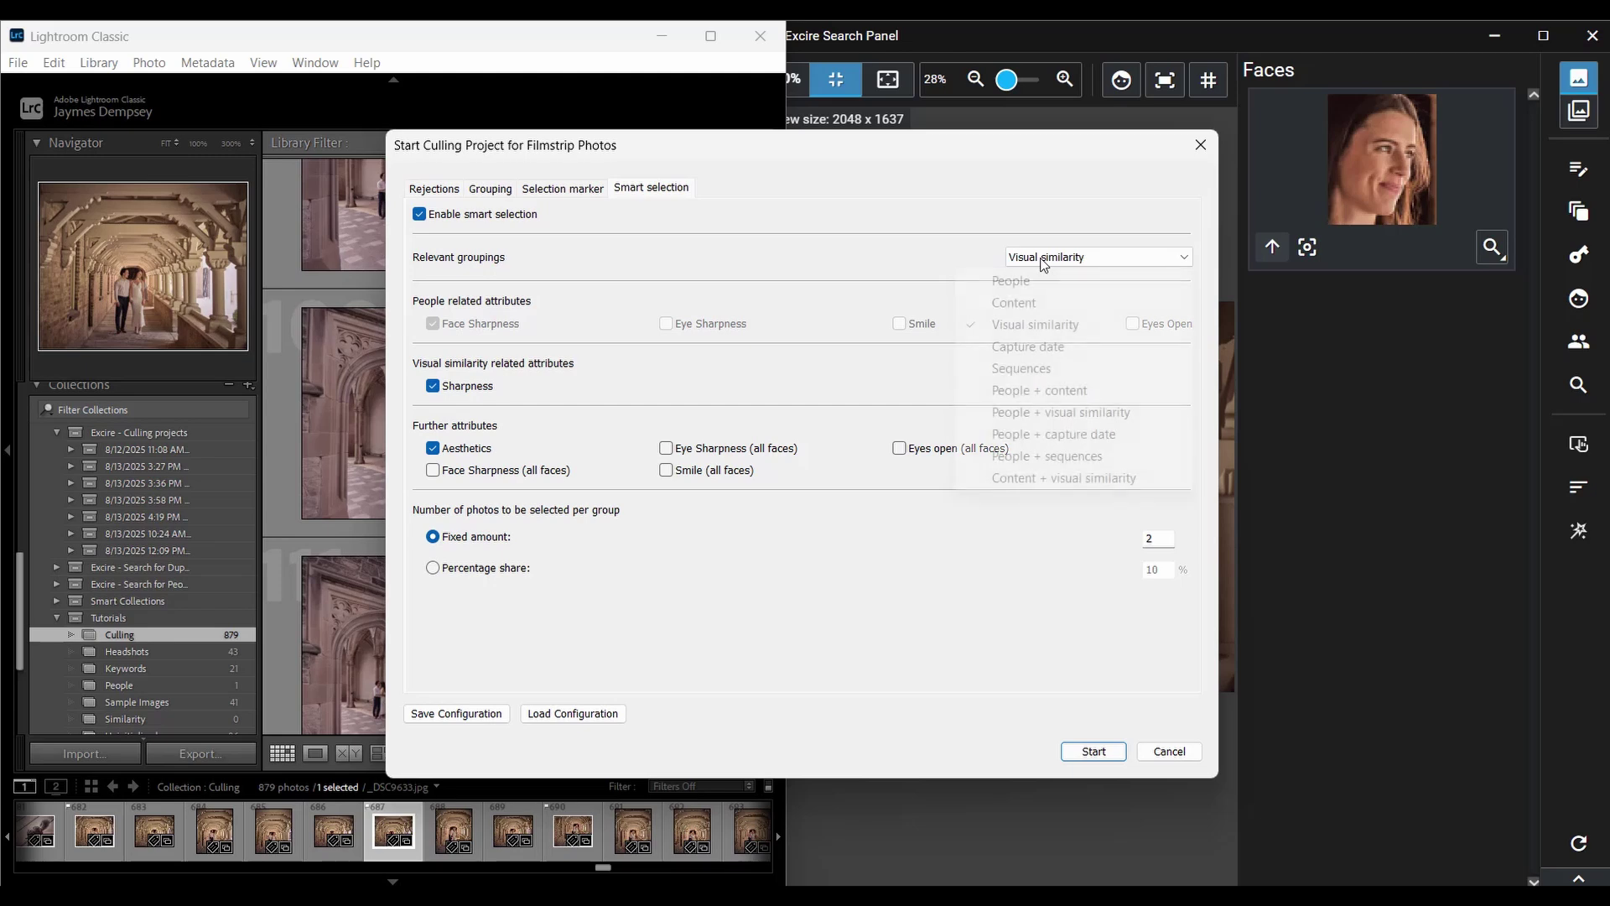
{"action": "left_click", "coordinate": [1036, 327]}
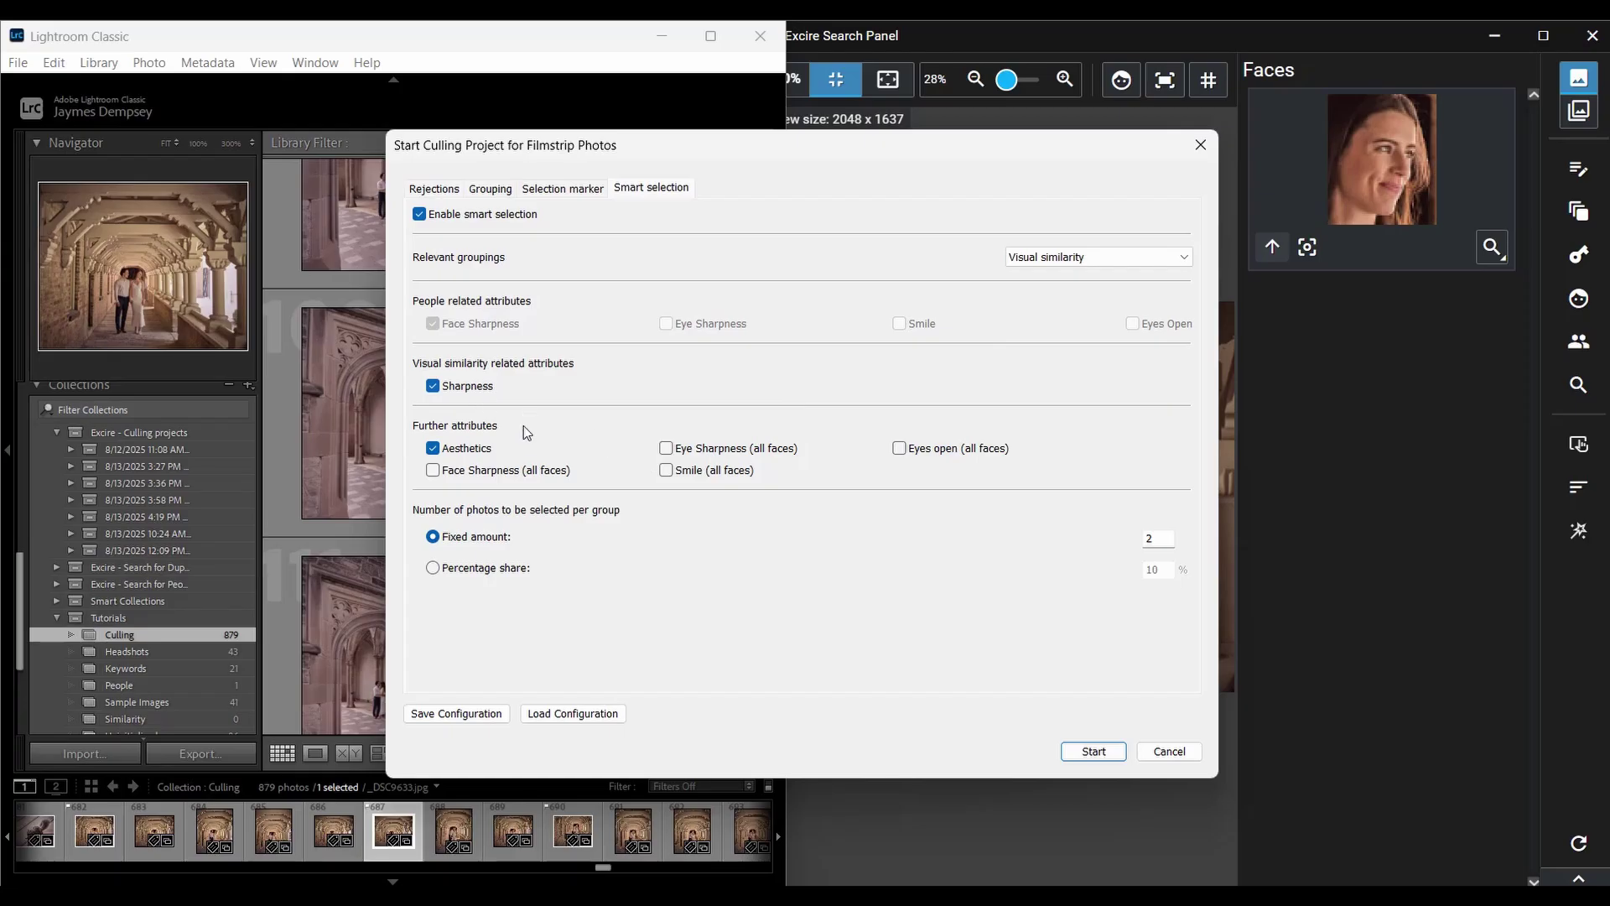
{"action": "left_click", "coordinate": [433, 450]}
{"action": "left_click", "coordinate": [901, 451]}
{"action": "double_click", "coordinate": [1158, 539]}
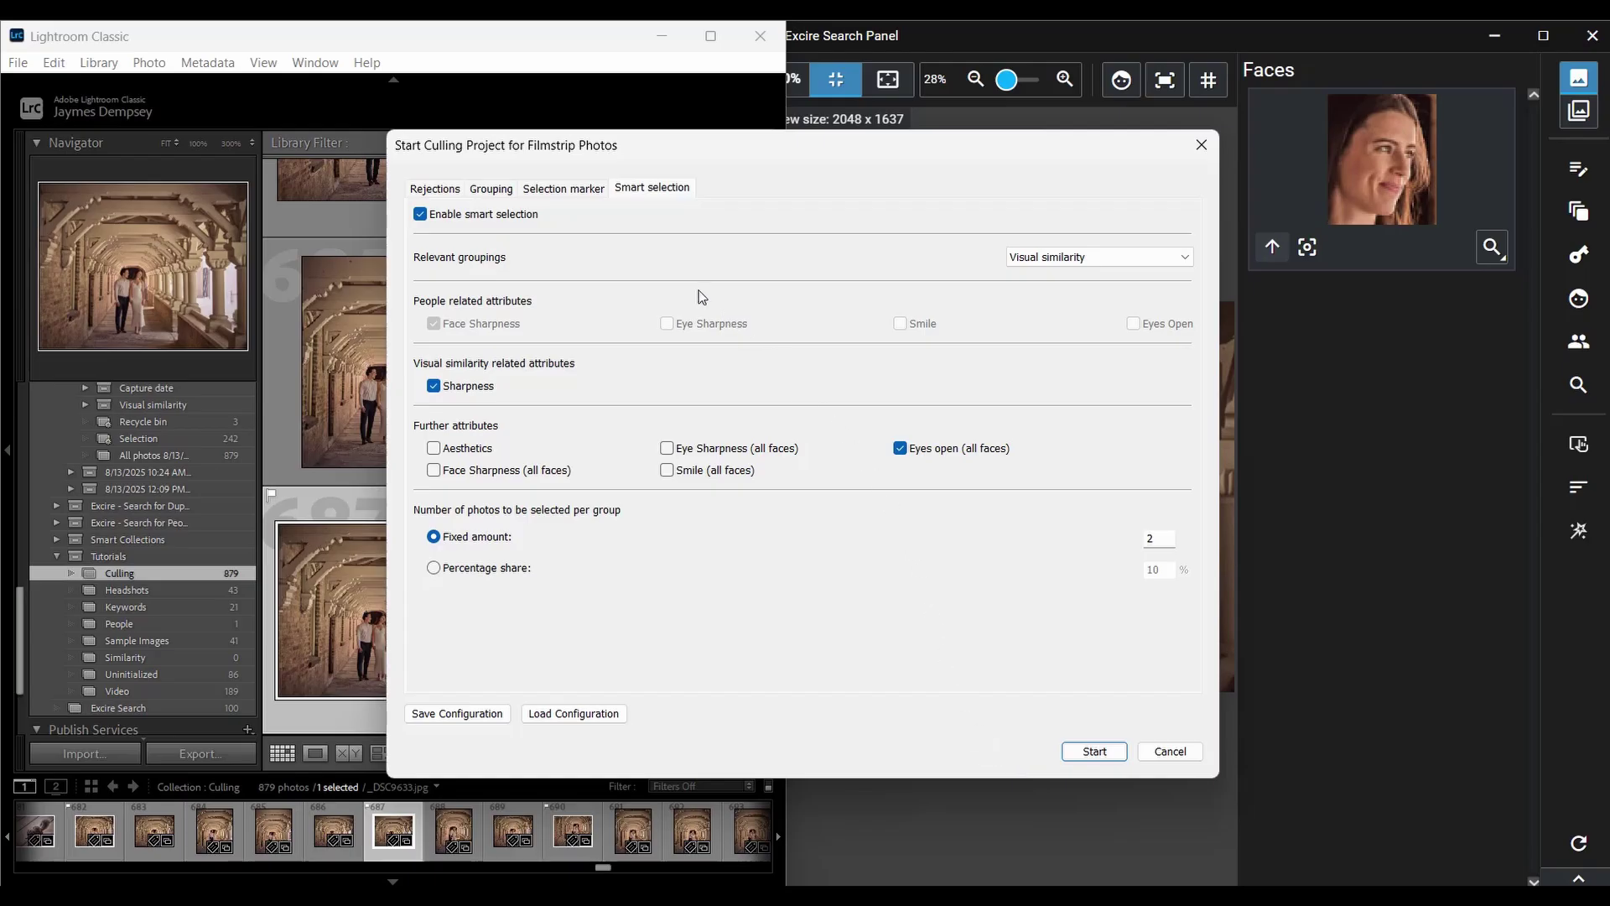
{"action": "left_click", "coordinate": [576, 193]}
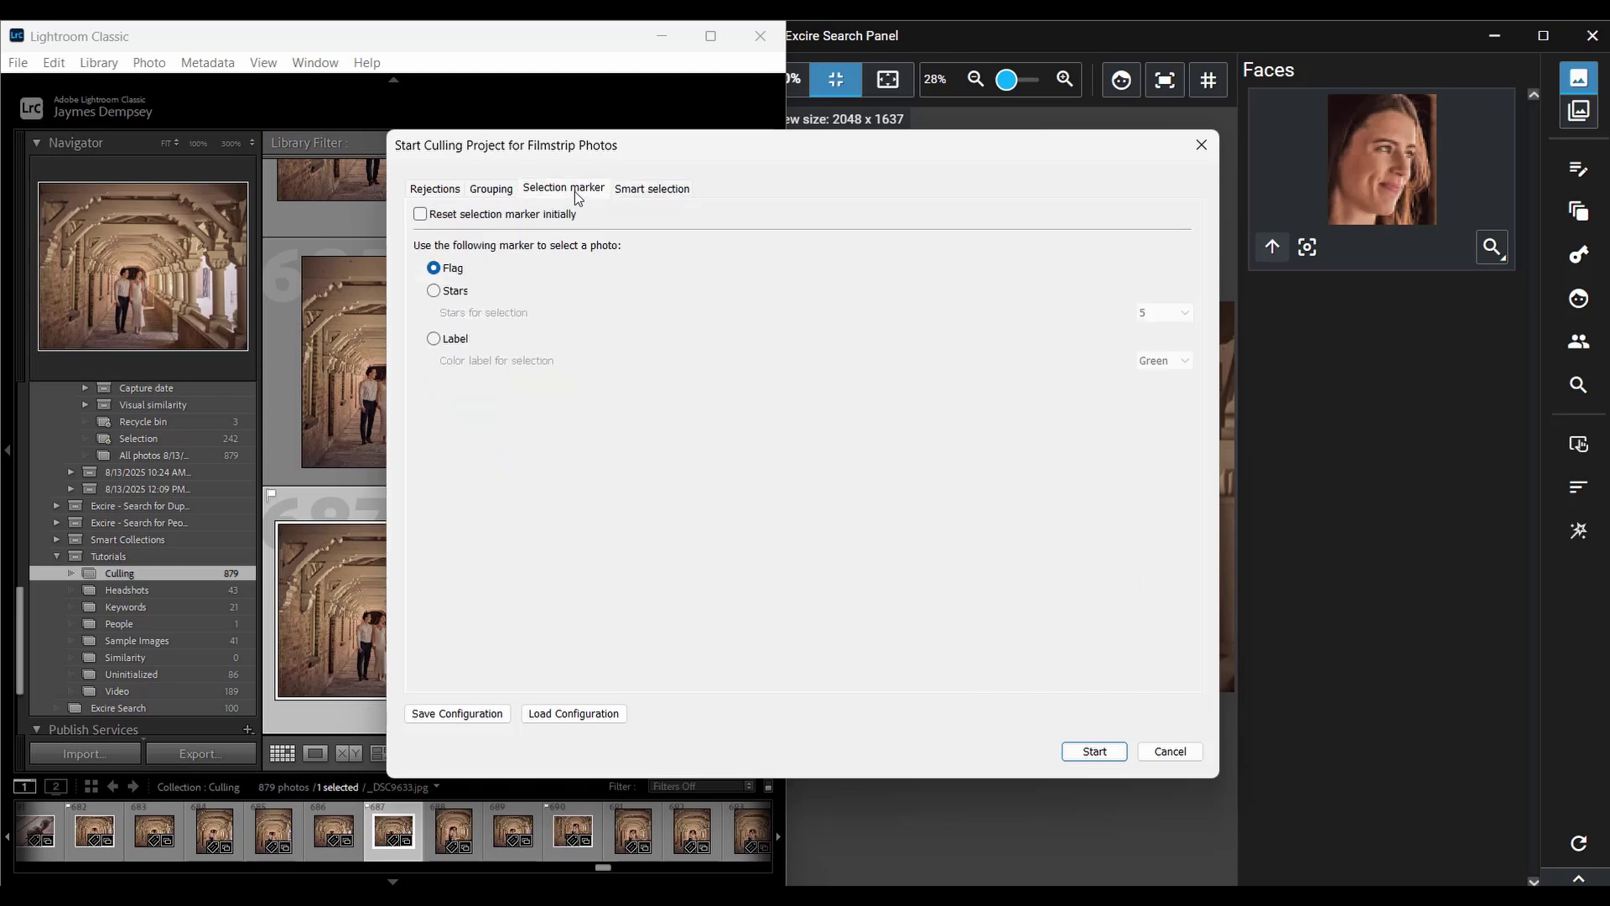
{"action": "left_click", "coordinate": [421, 215]}
Step: Run the culling project and close its report of 147 picks across 77 groups
{"action": "left_click", "coordinate": [1077, 755]}
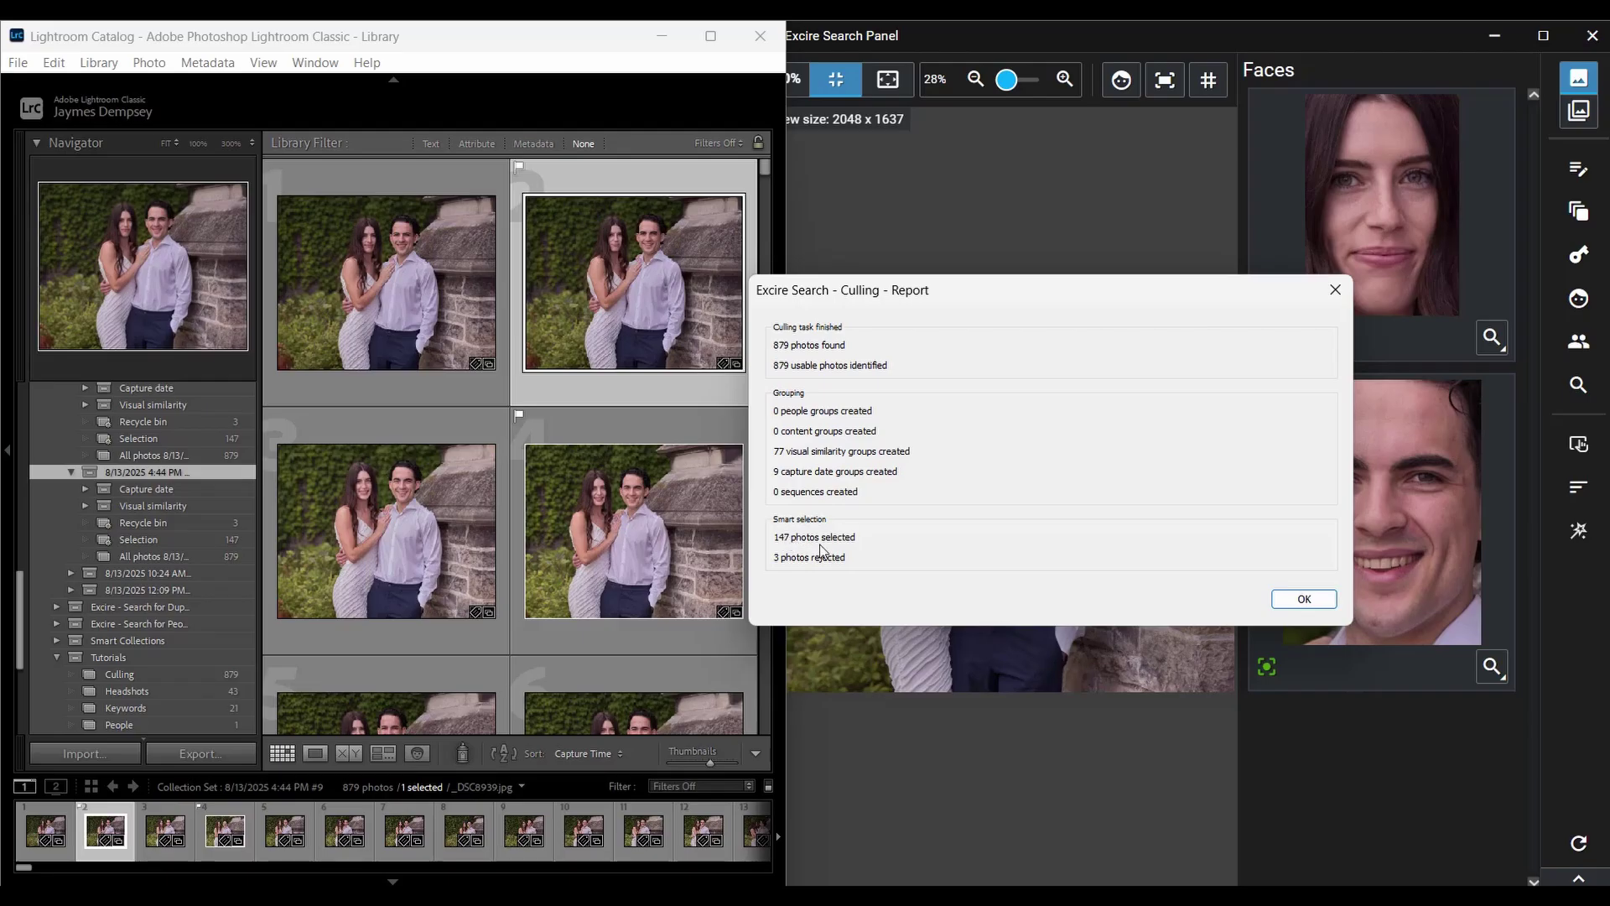
{"action": "left_click", "coordinate": [1305, 600]}
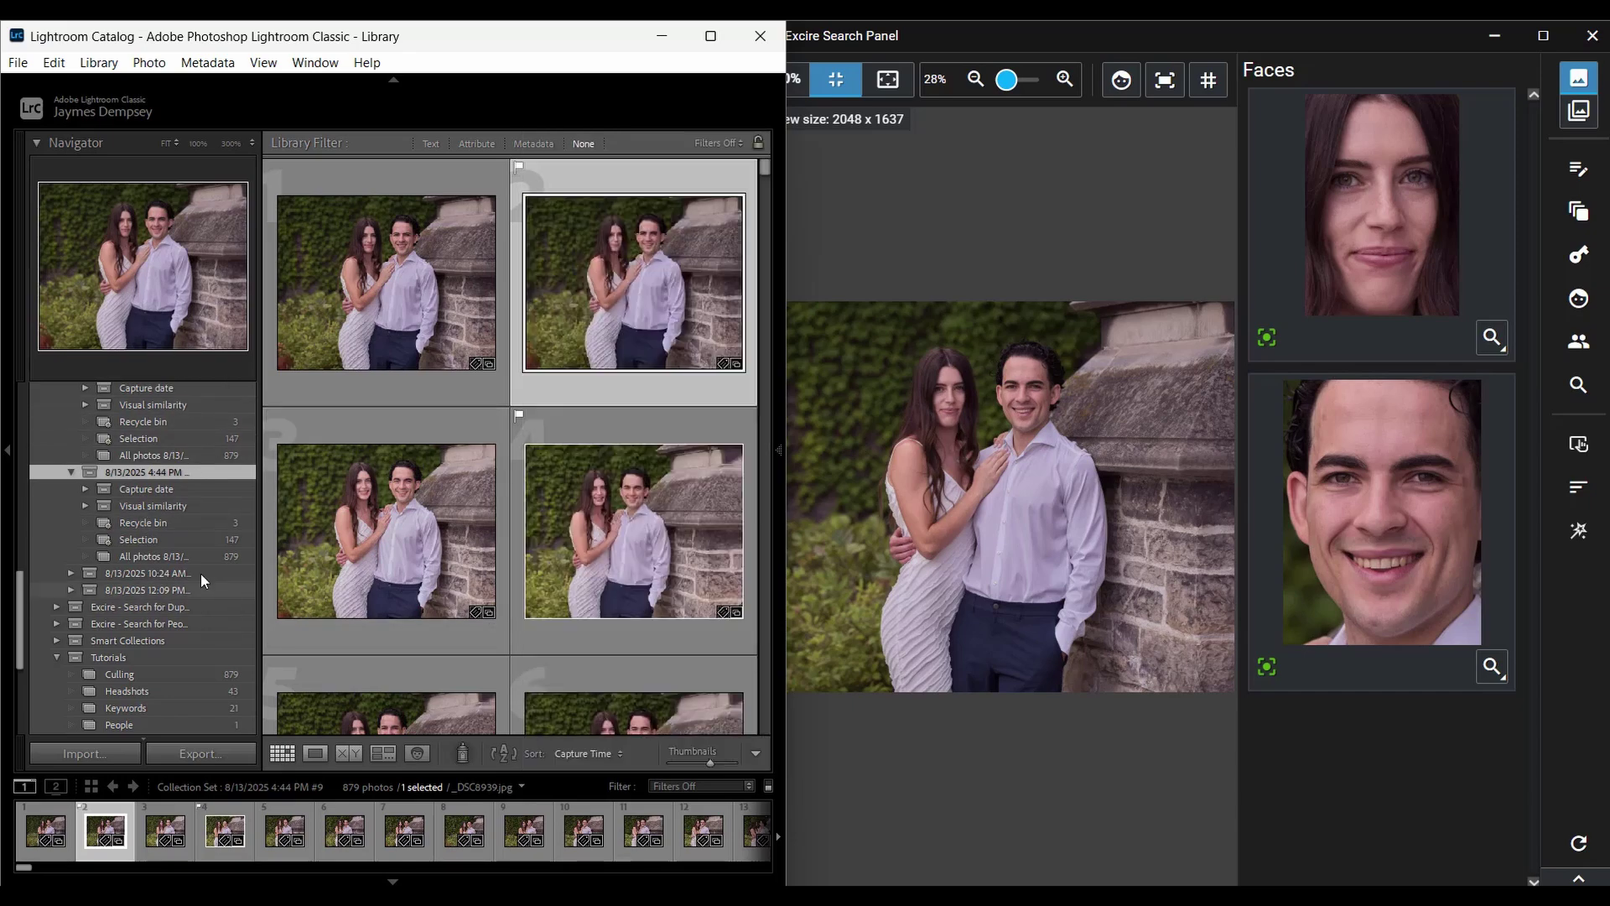
Step: Expand the project's collection sets, select Visual similarity, and show its groups as tiles
{"action": "left_click", "coordinate": [84, 506]}
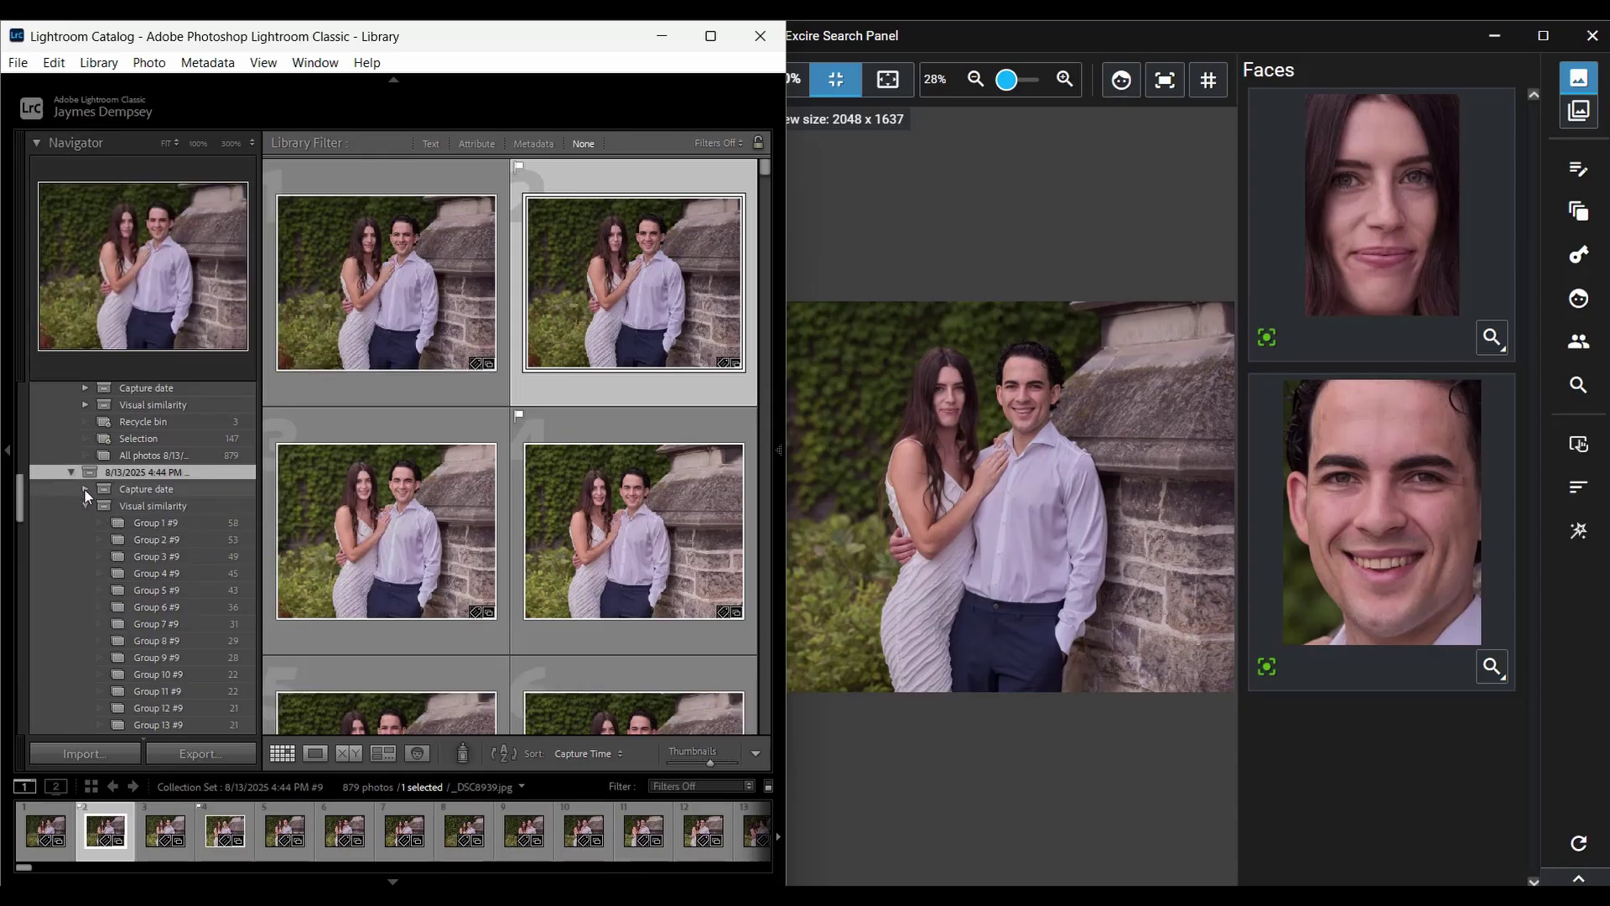
{"action": "left_click", "coordinate": [85, 489]}
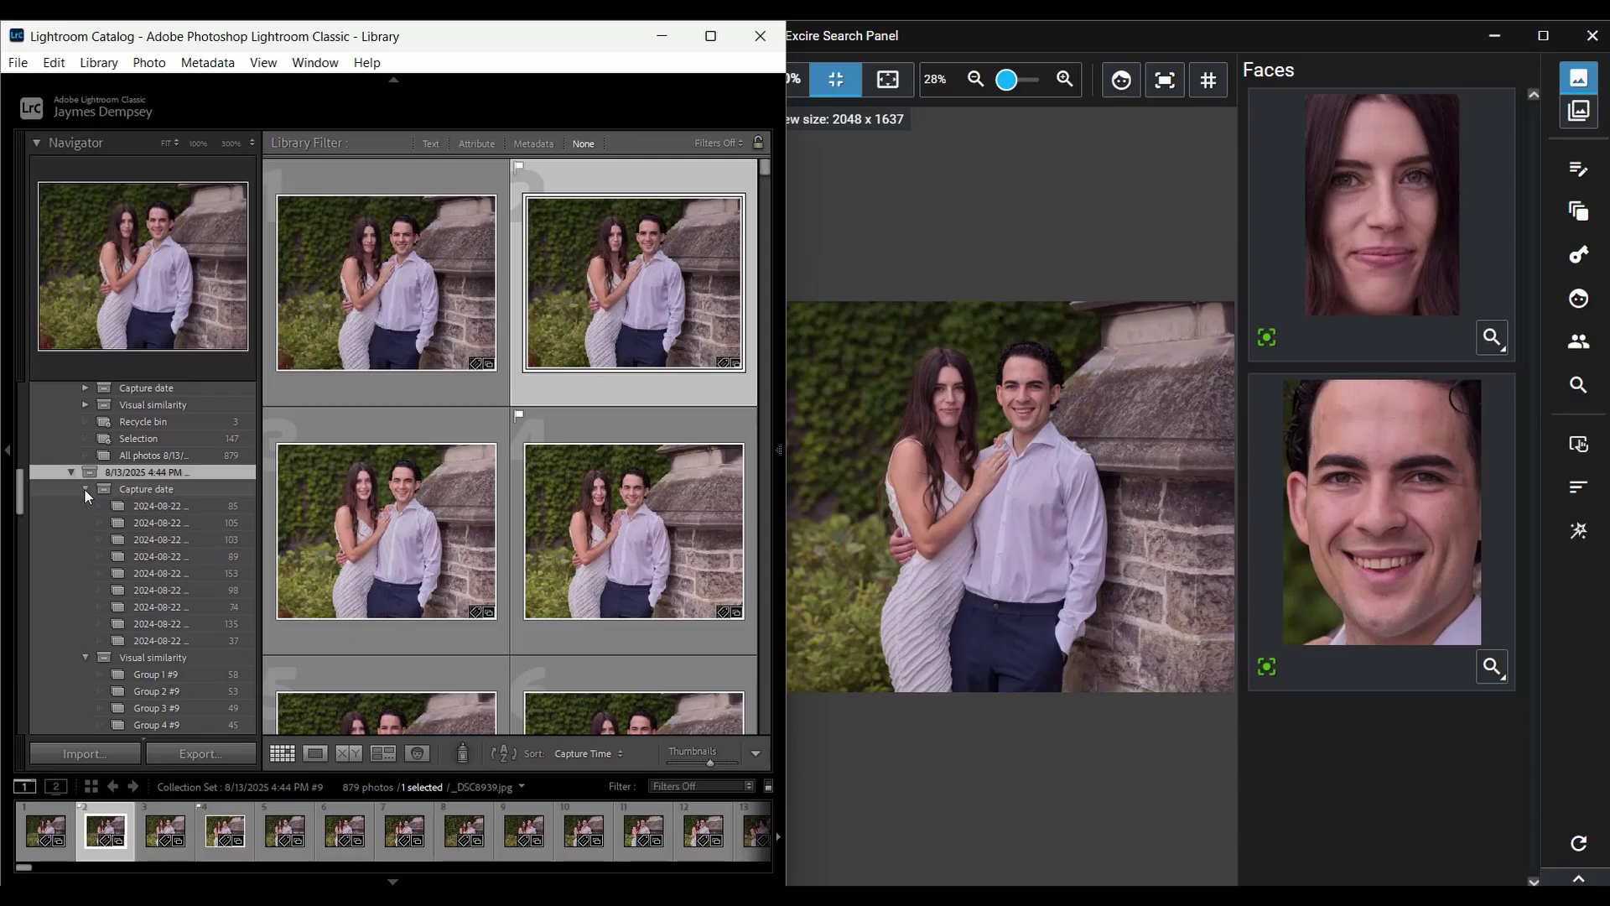
{"action": "left_click", "coordinate": [126, 659]}
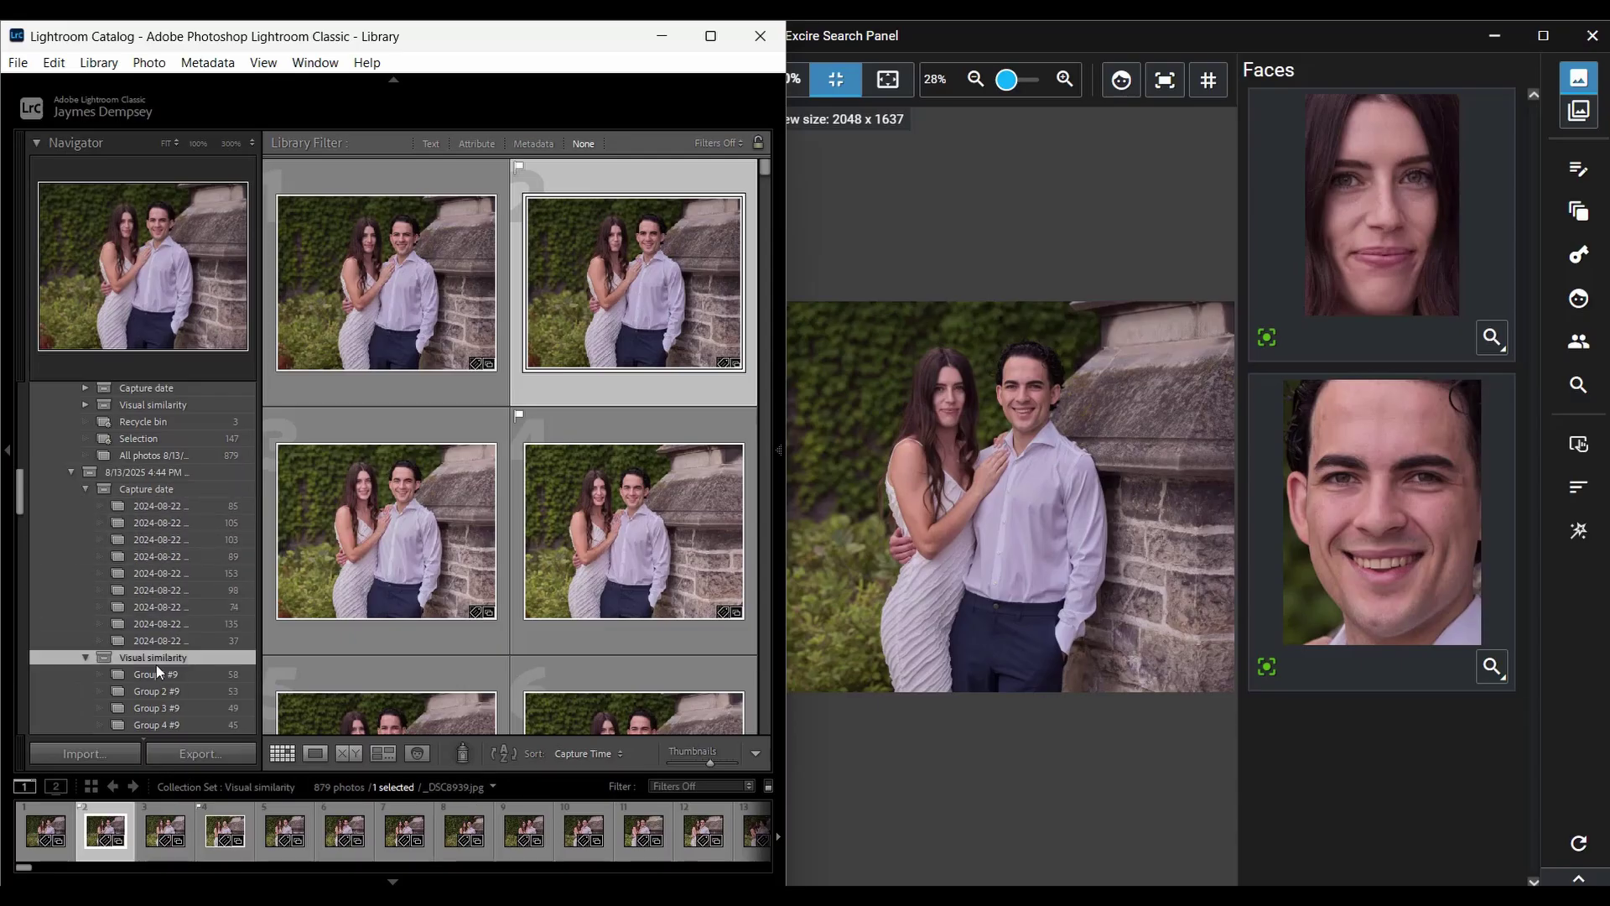
{"action": "left_click", "coordinate": [1584, 118]}
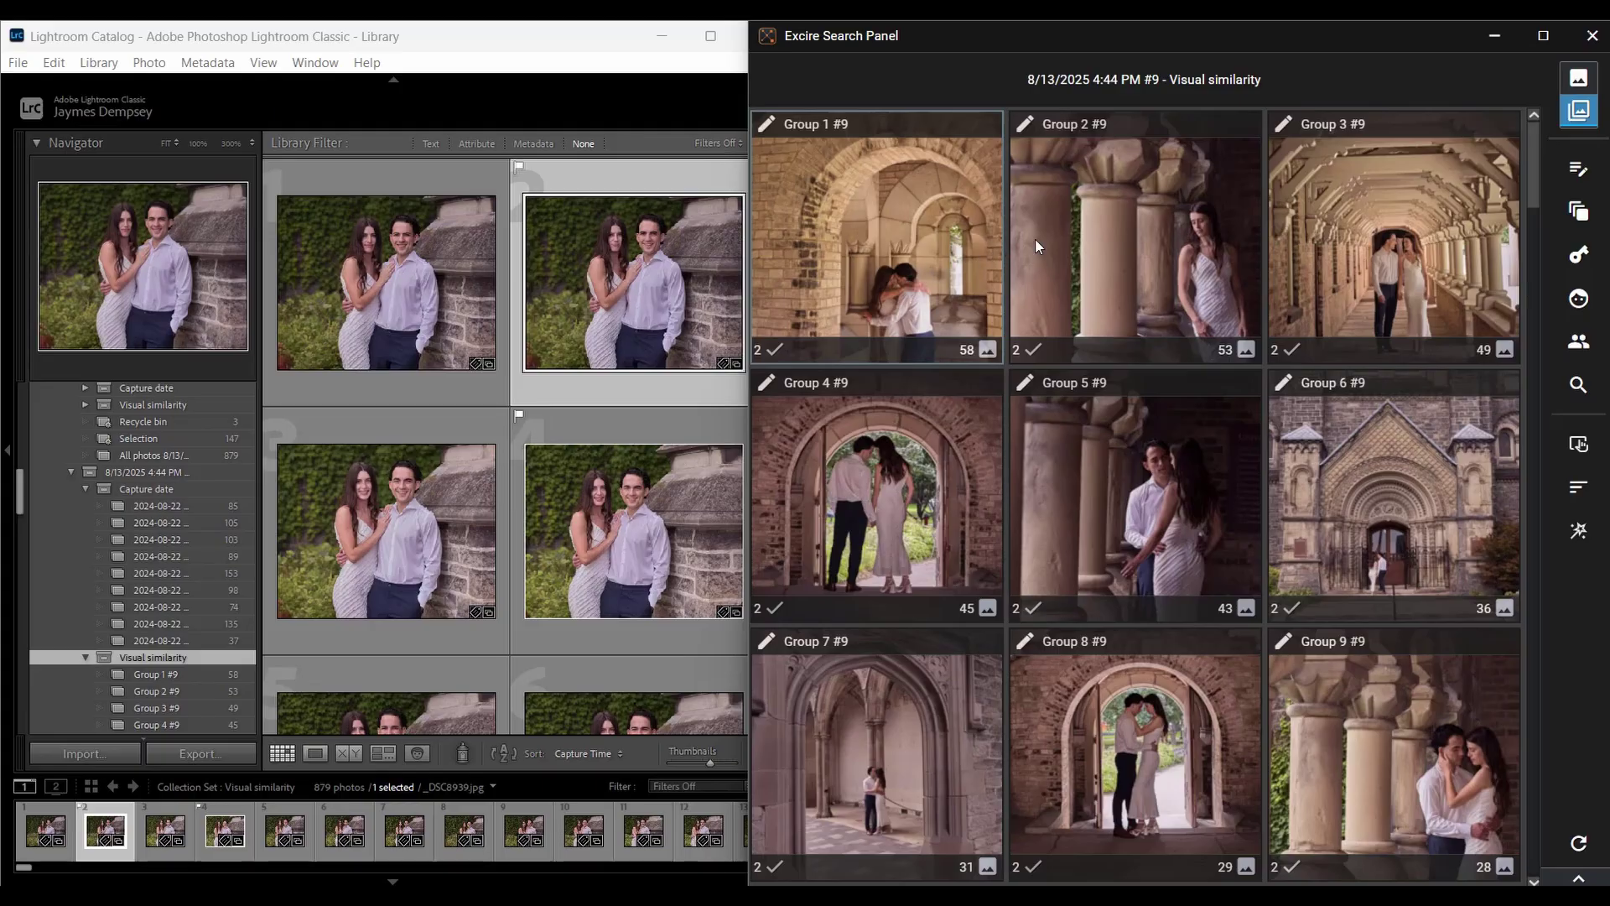
Step: Open the 53-photo Group 2 and step through its photos in the Lightroom library
{"action": "double_click", "coordinate": [1066, 243]}
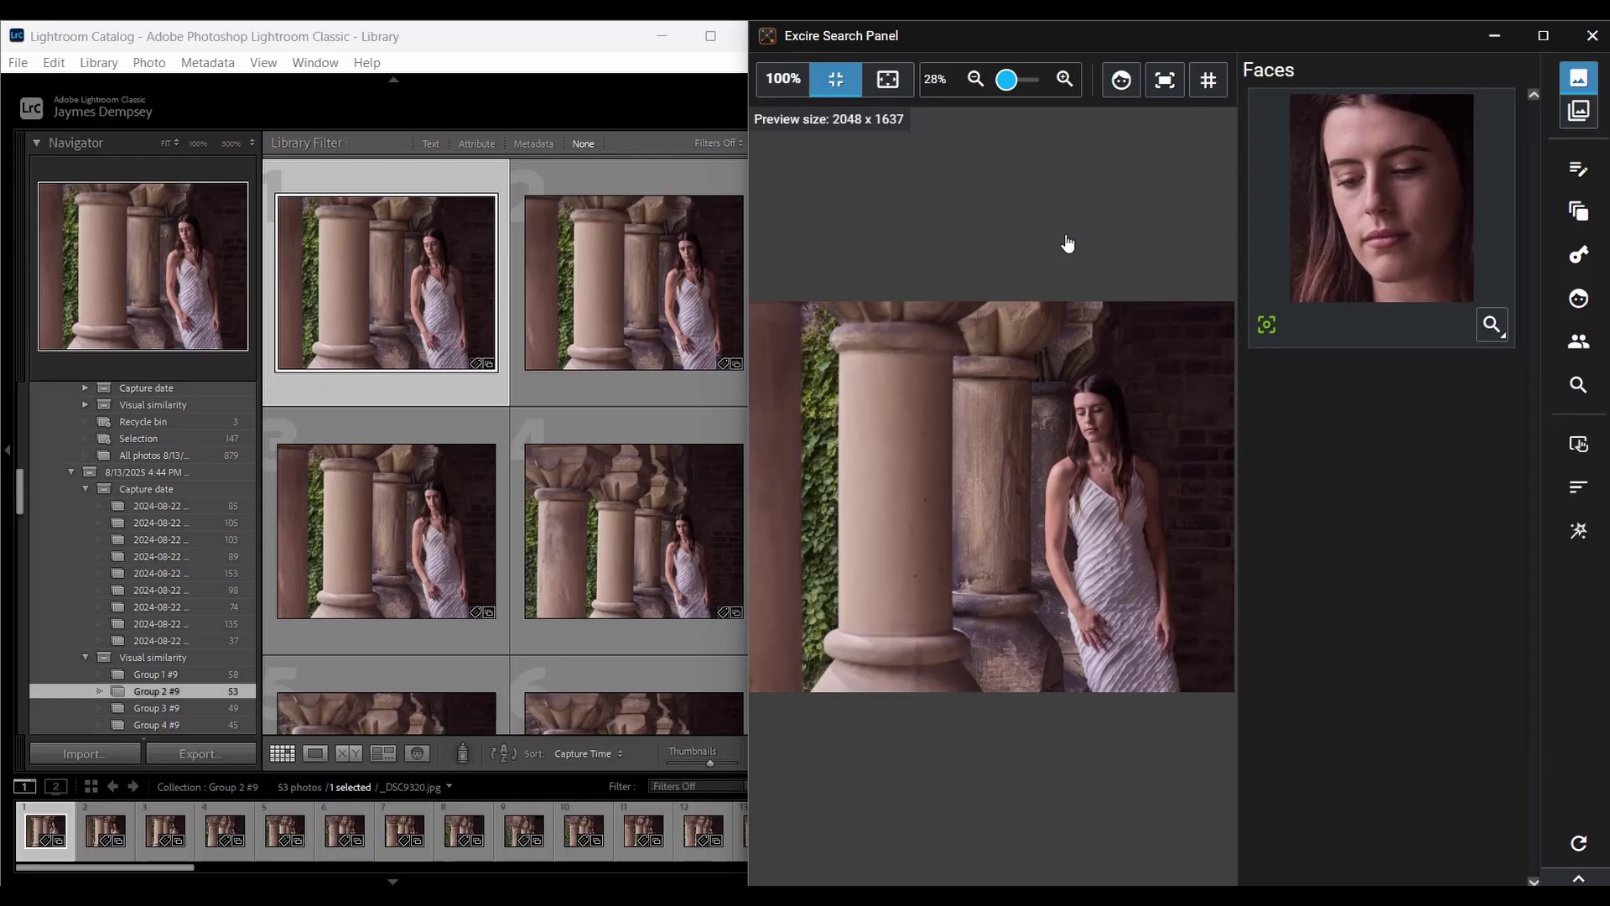
{"action": "key", "text": "Right"}
{"action": "key", "text": "Right"}
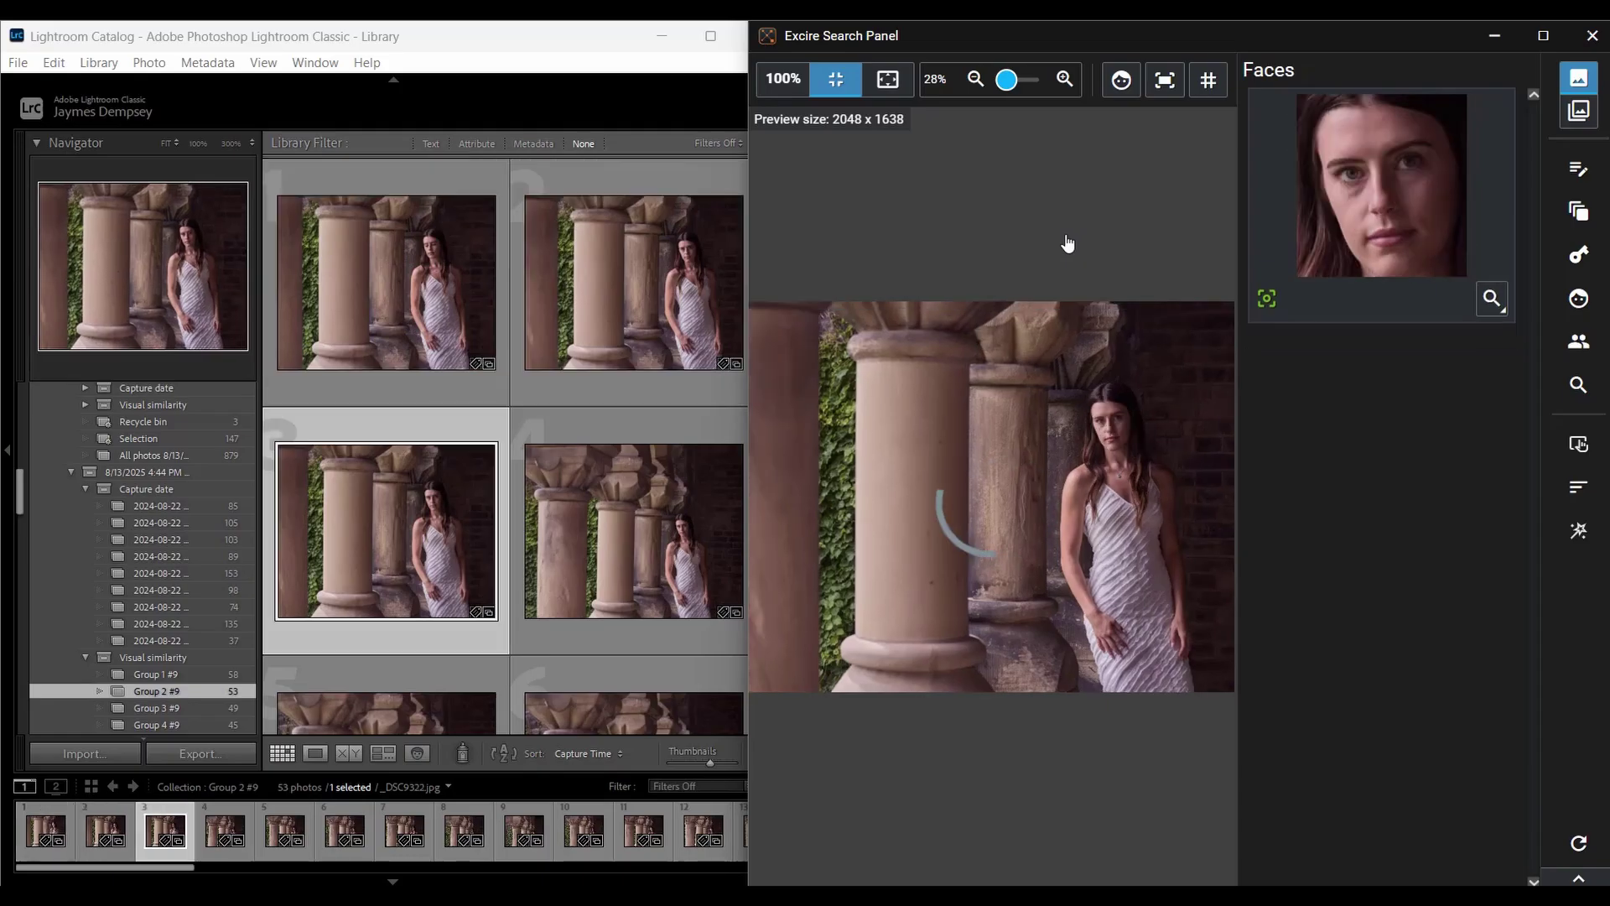
{"action": "key", "text": "Right"}
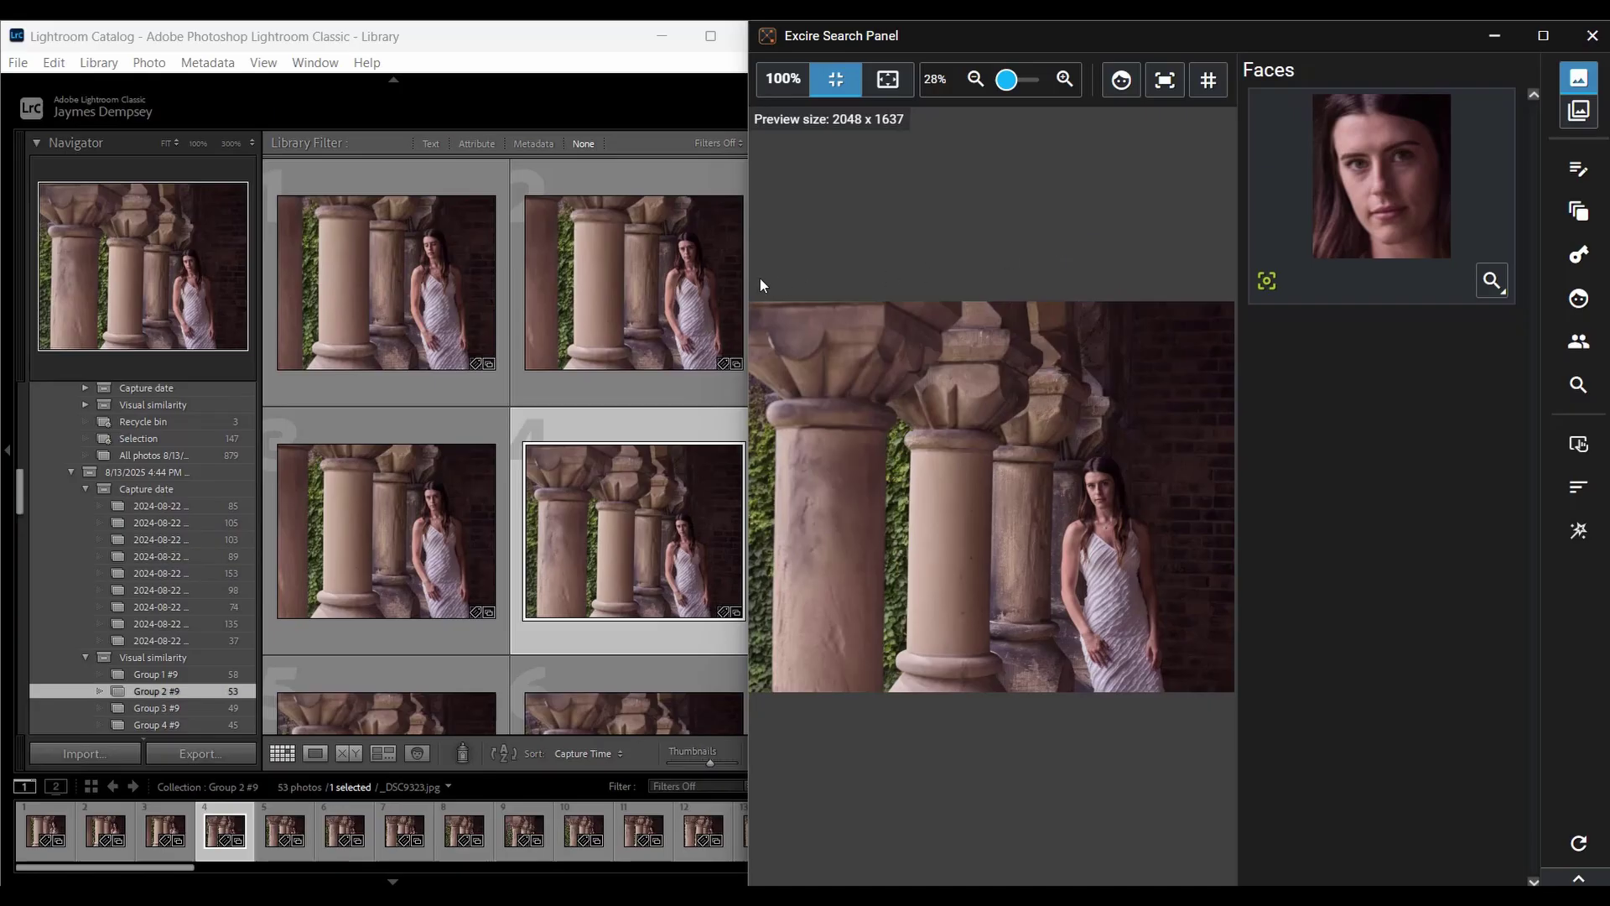
{"action": "left_click", "coordinate": [475, 52]}
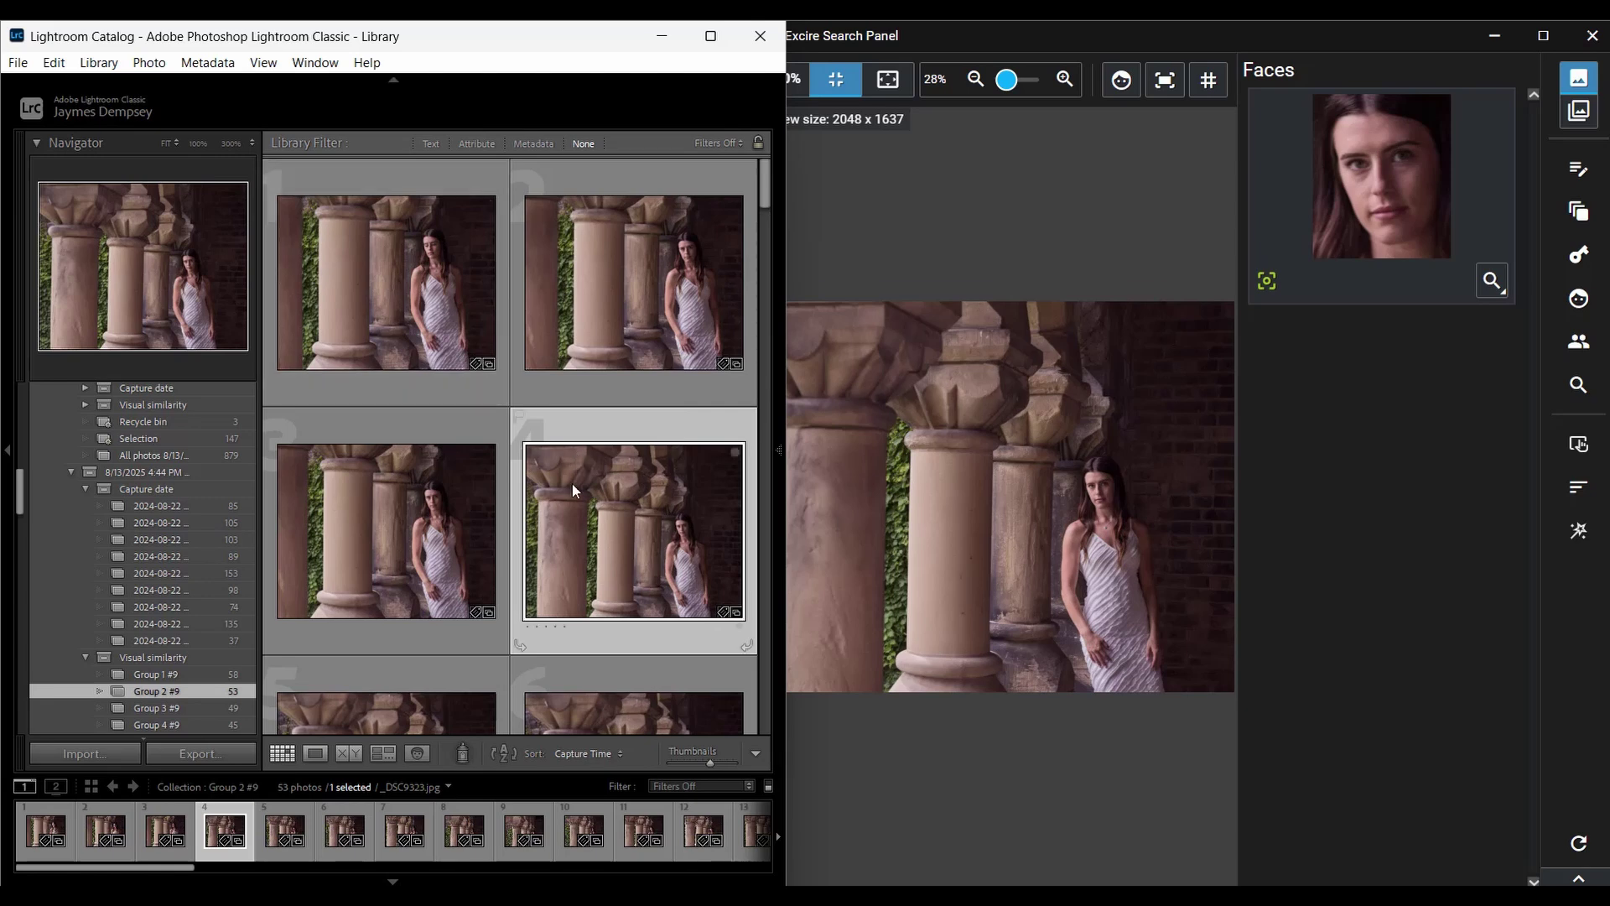
Step: Sort Group 2 by Pick flag, scroll the grid, and collapse the Visual similarity groups
{"action": "left_click", "coordinate": [573, 751]}
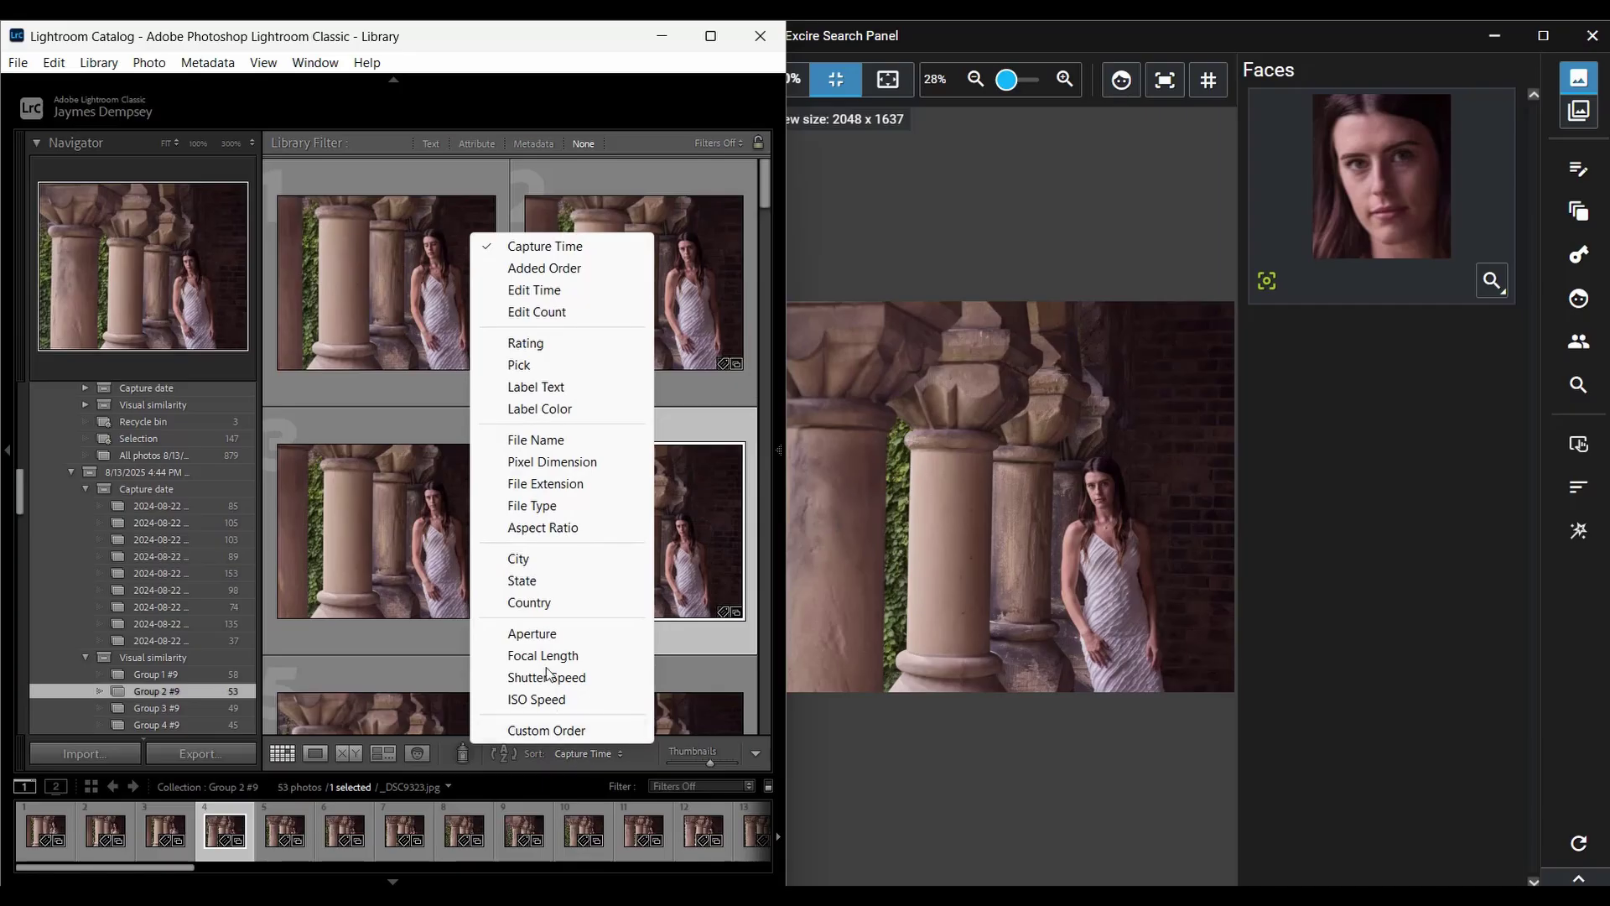
{"action": "left_click", "coordinate": [517, 365]}
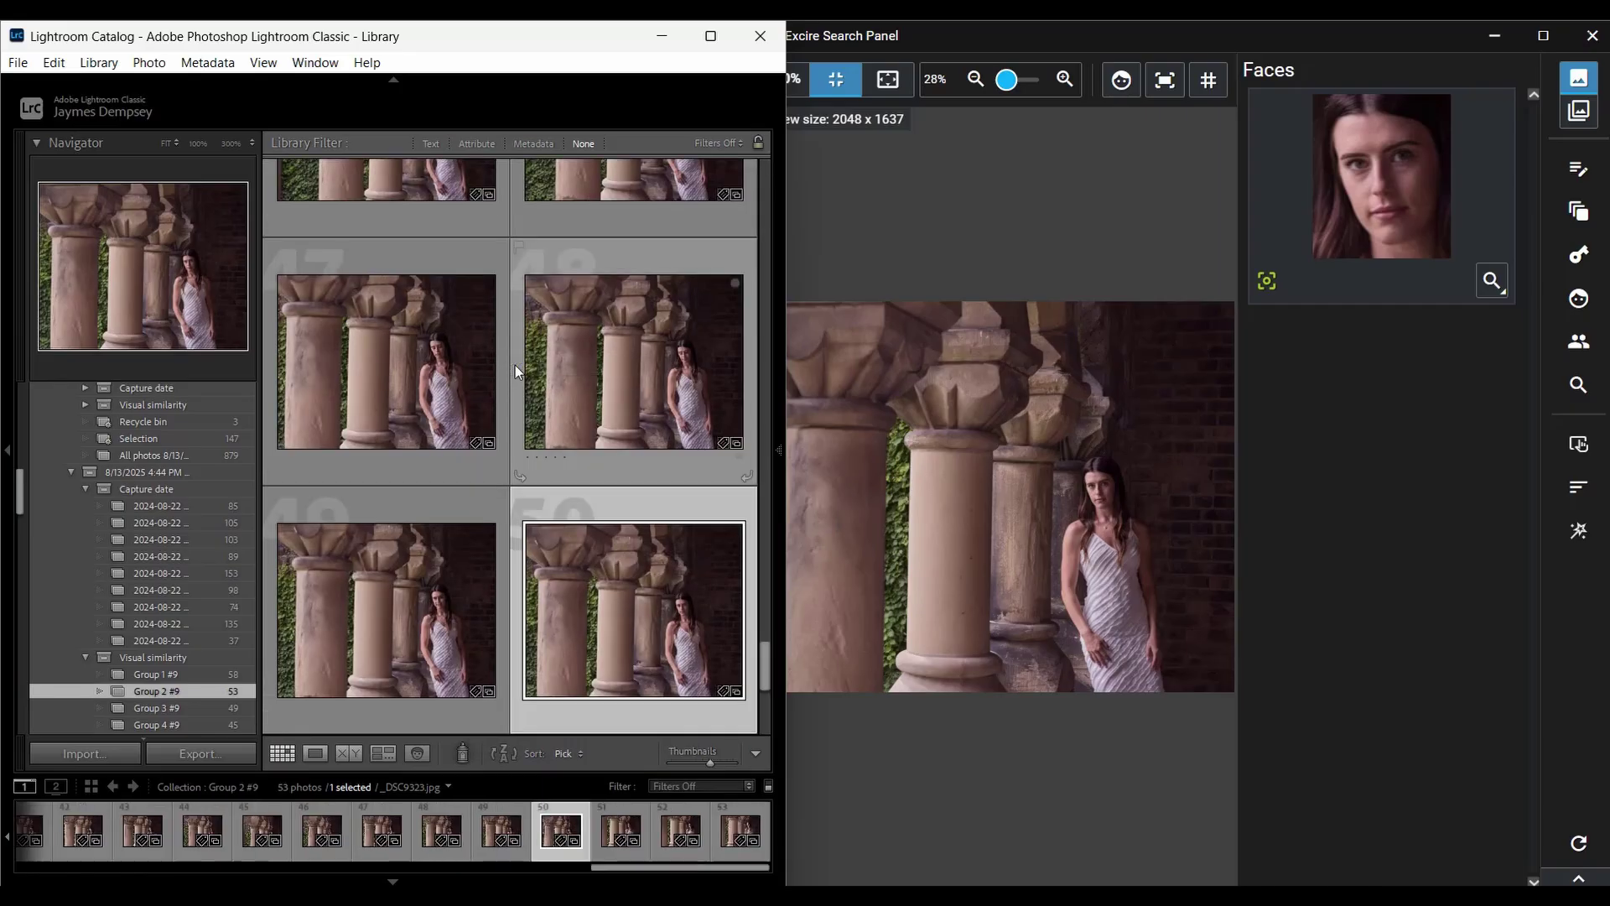
{"action": "scroll", "coordinate": [515, 365], "scroll_direction": "up", "scroll_amount": 1}
{"action": "scroll", "coordinate": [515, 365], "scroll_direction": "up", "scroll_amount": 2}
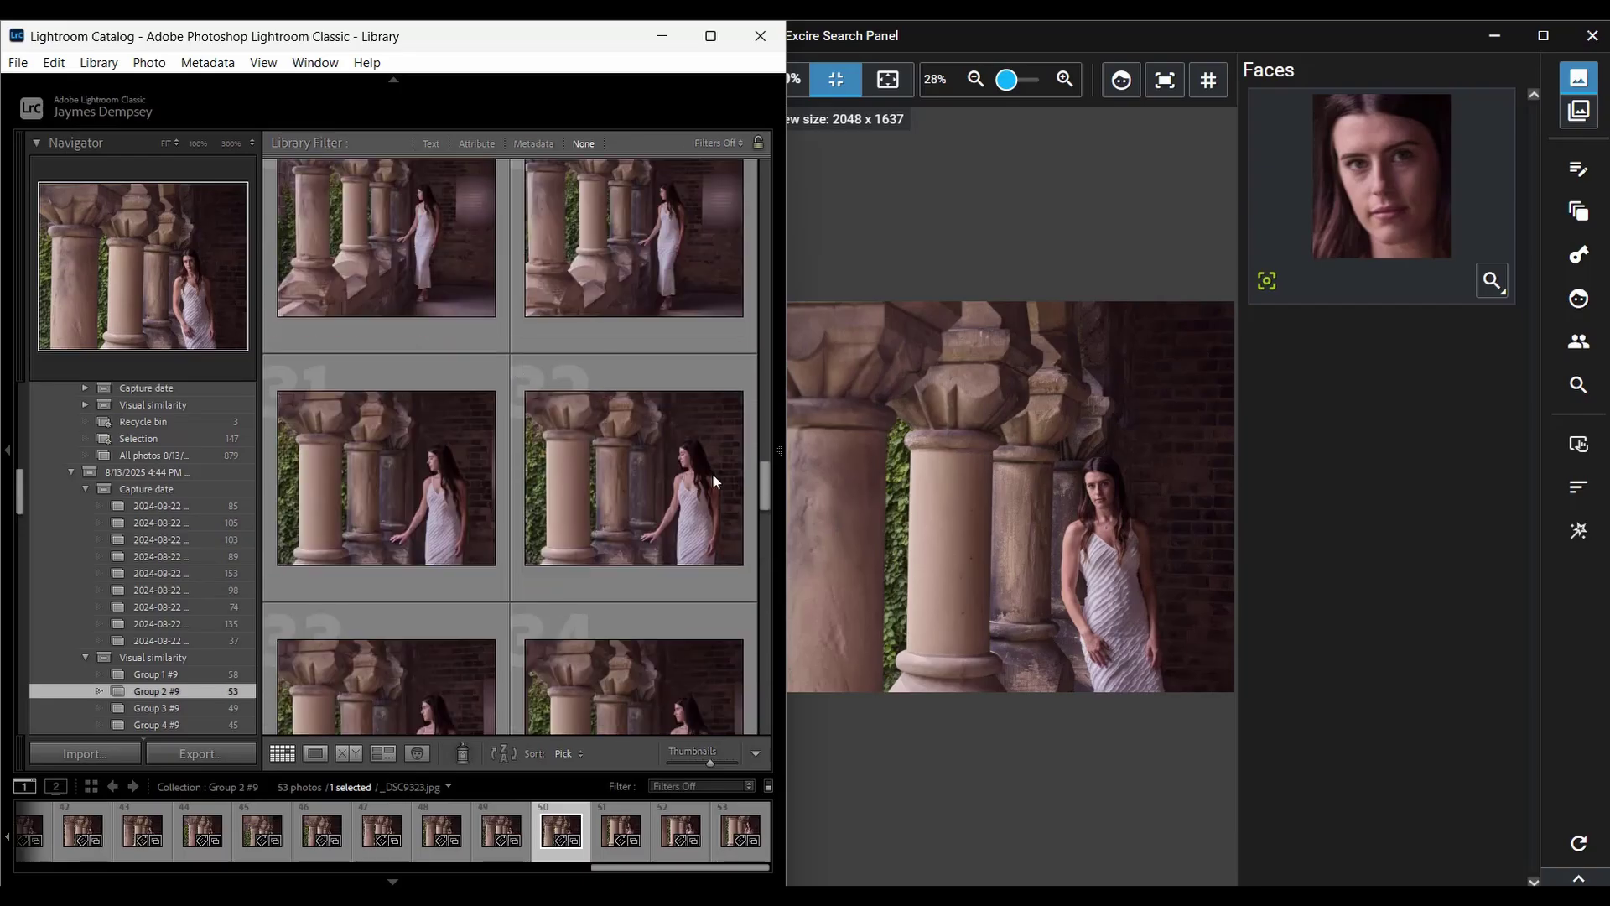
{"action": "left_click_drag", "start_coordinate": [763, 486], "coordinate": [763, 156]}
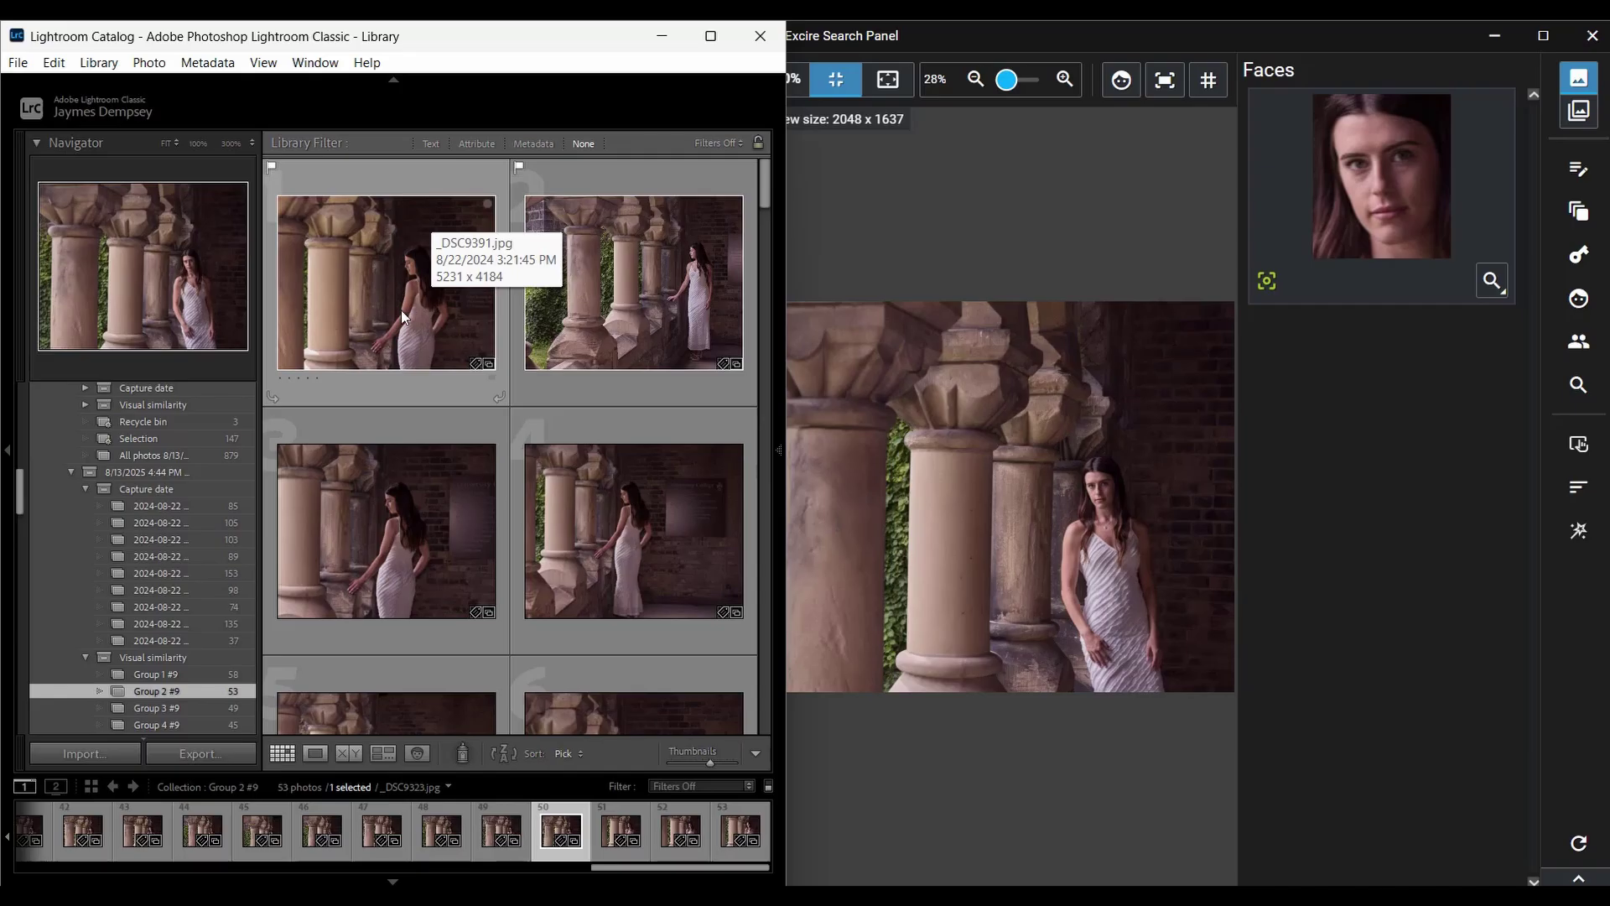
{"action": "left_click", "coordinate": [87, 654]}
Step: Collapse Capture date, open the 147-photo Selection collection, and select an archway photo
{"action": "left_click", "coordinate": [85, 488]}
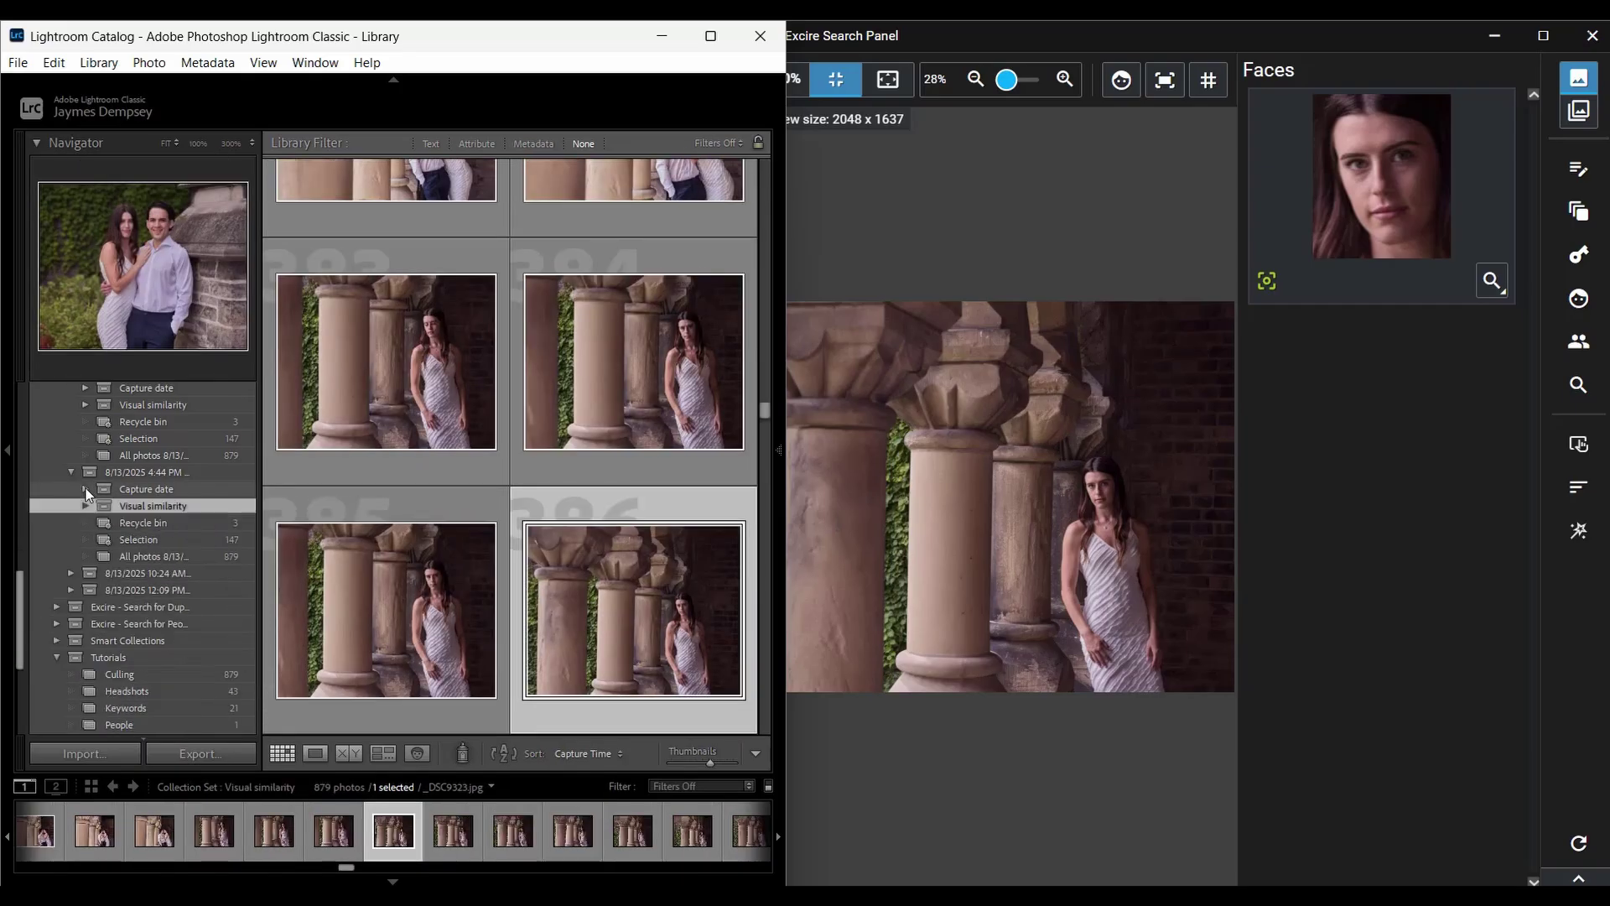
{"action": "left_click", "coordinate": [134, 539]}
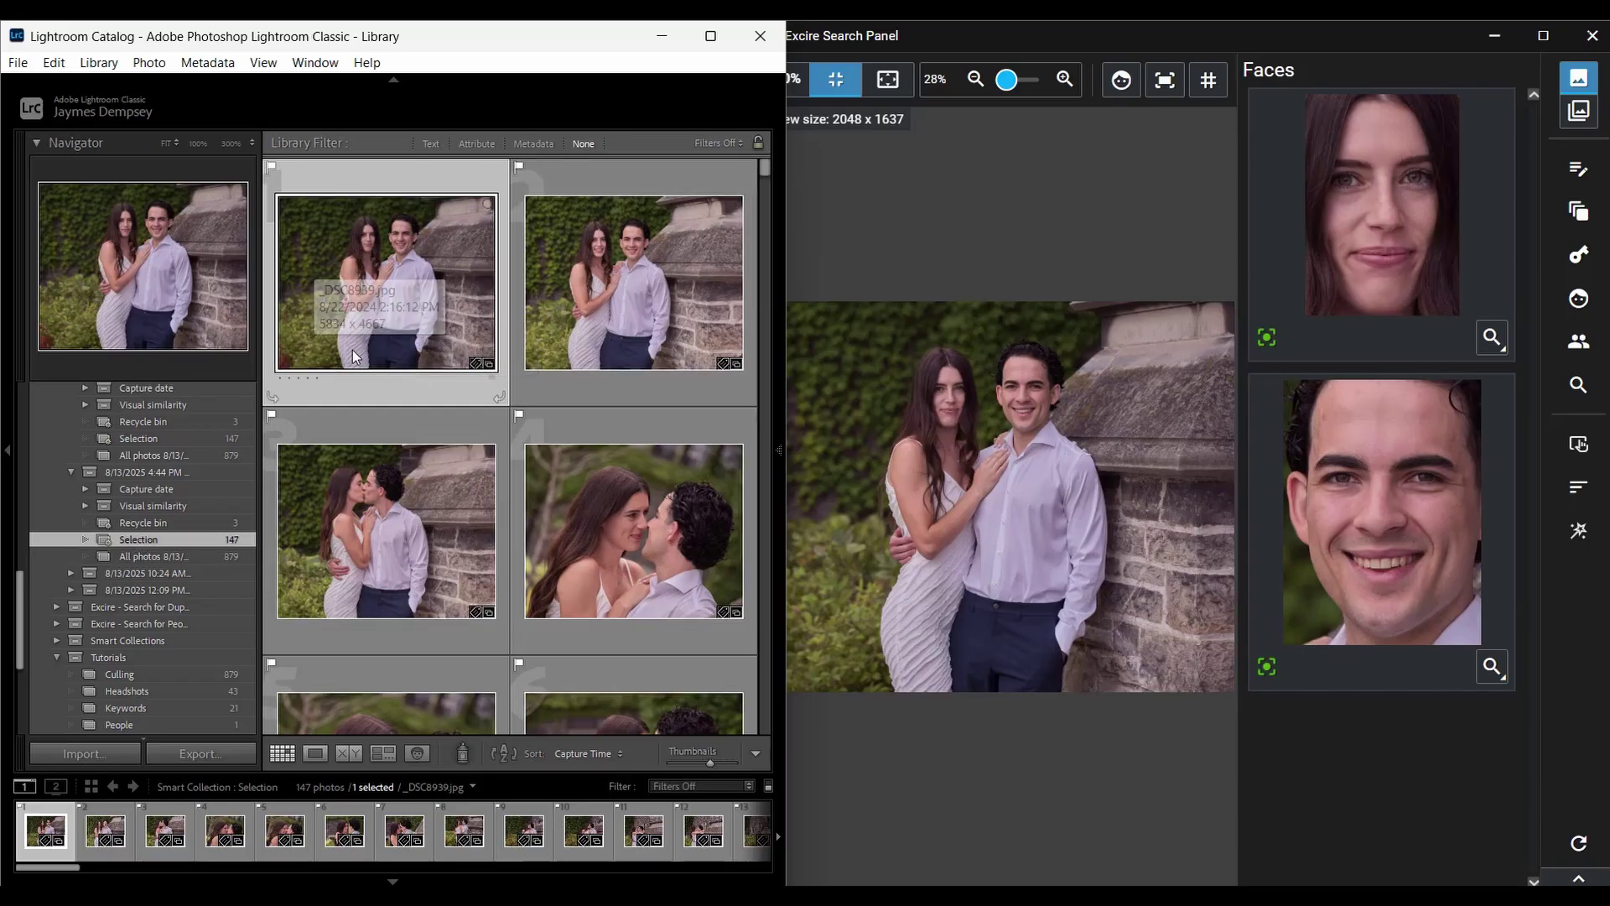
{"action": "scroll", "coordinate": [478, 393], "scroll_direction": "down", "scroll_amount": 3}
{"action": "scroll", "coordinate": [478, 393], "scroll_direction": "up", "scroll_amount": 3}
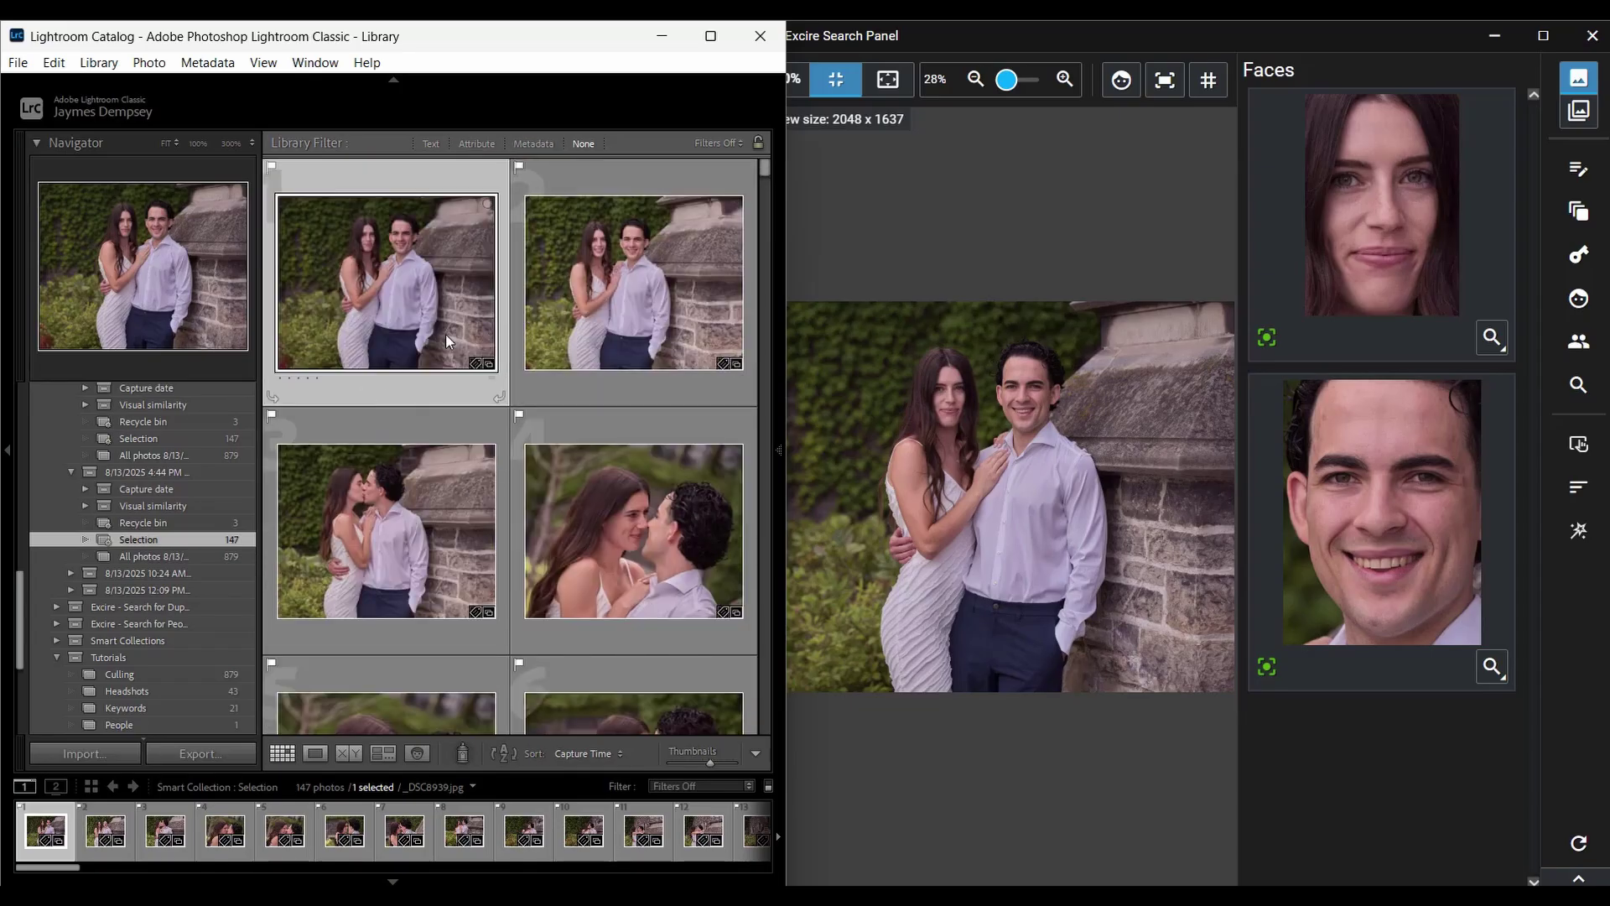
{"action": "scroll", "coordinate": [356, 482], "scroll_direction": "down", "scroll_amount": 15}
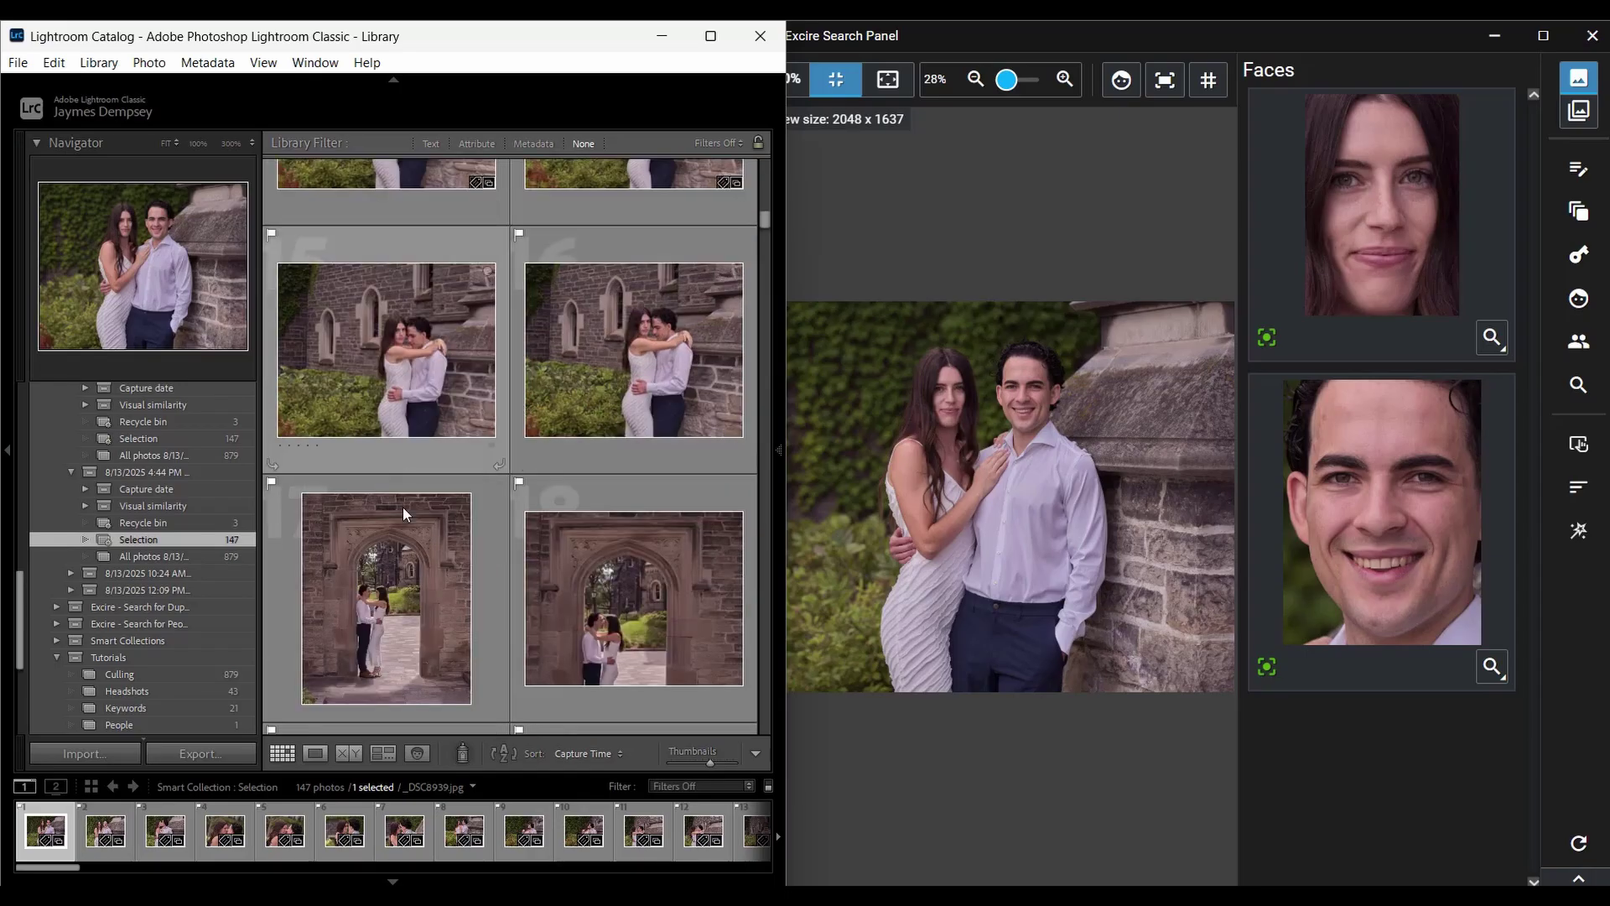
{"action": "scroll", "coordinate": [402, 506], "scroll_direction": "down", "scroll_amount": 2}
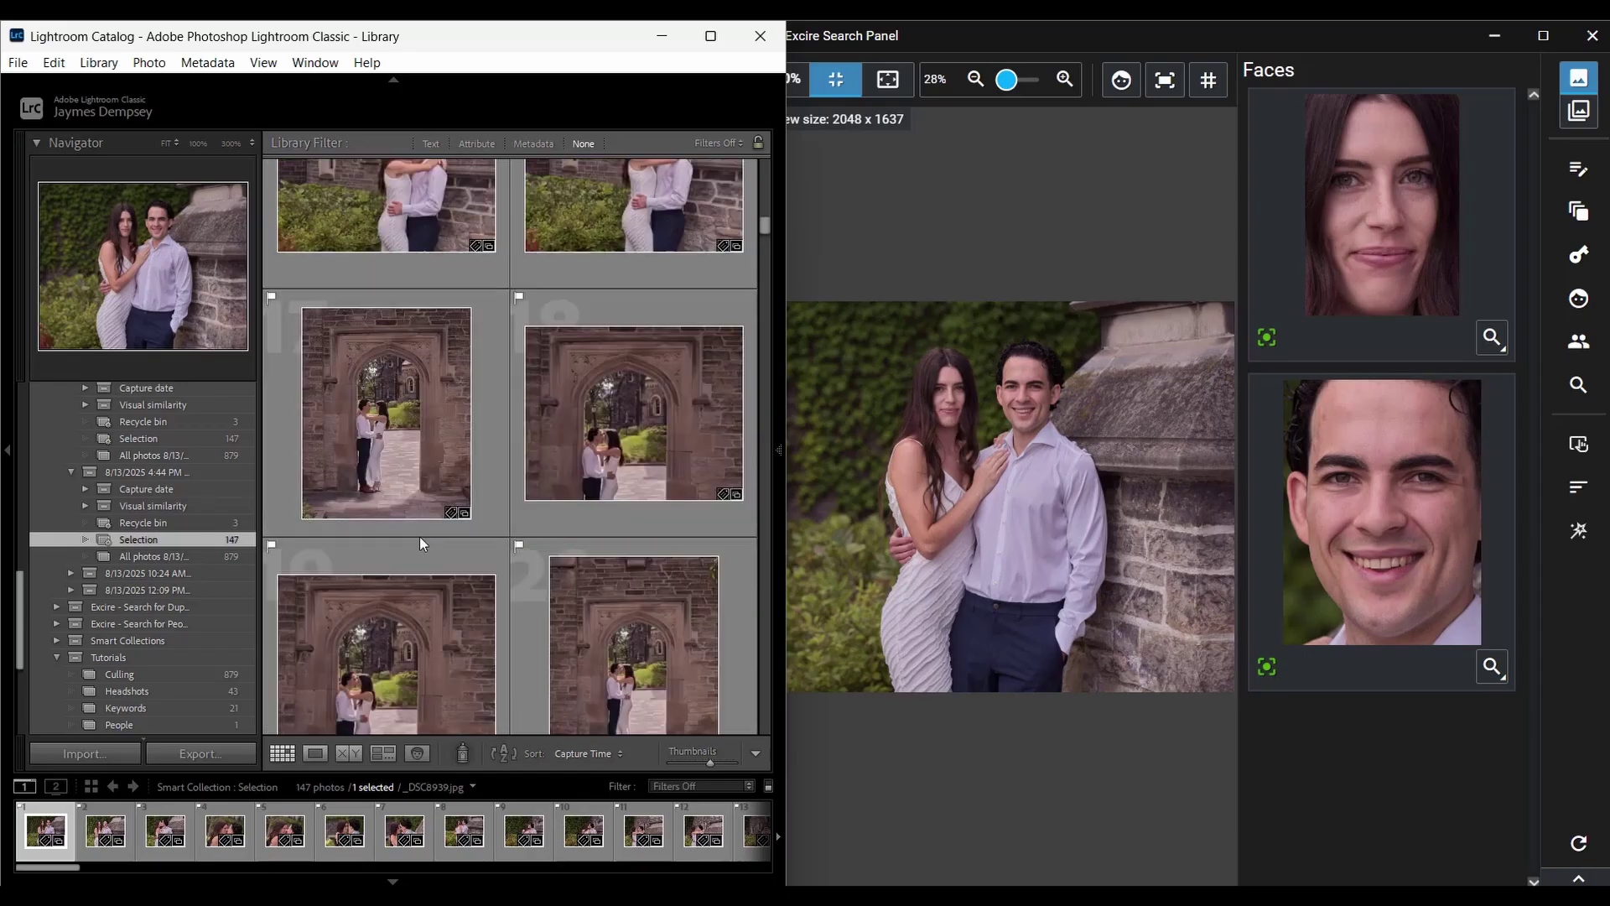
{"action": "left_click", "coordinate": [420, 416]}
Step: Step through the archway shots and unflag weak pick _DSC9019, leaving 146 in Selection
{"action": "key", "text": "Right"}
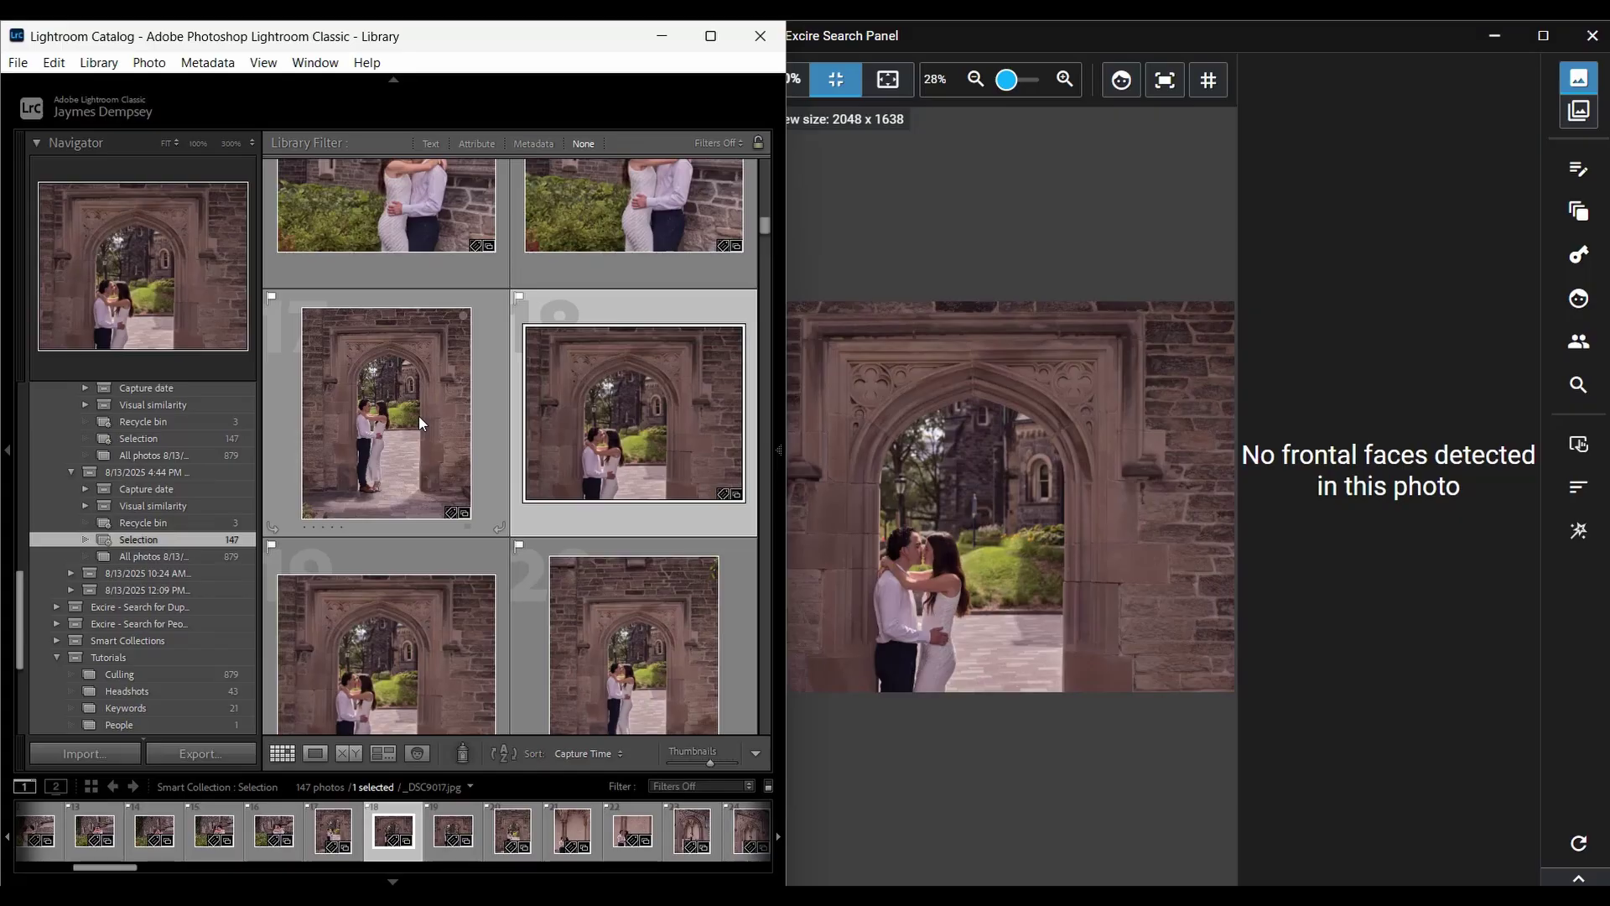
{"action": "key", "text": "Right"}
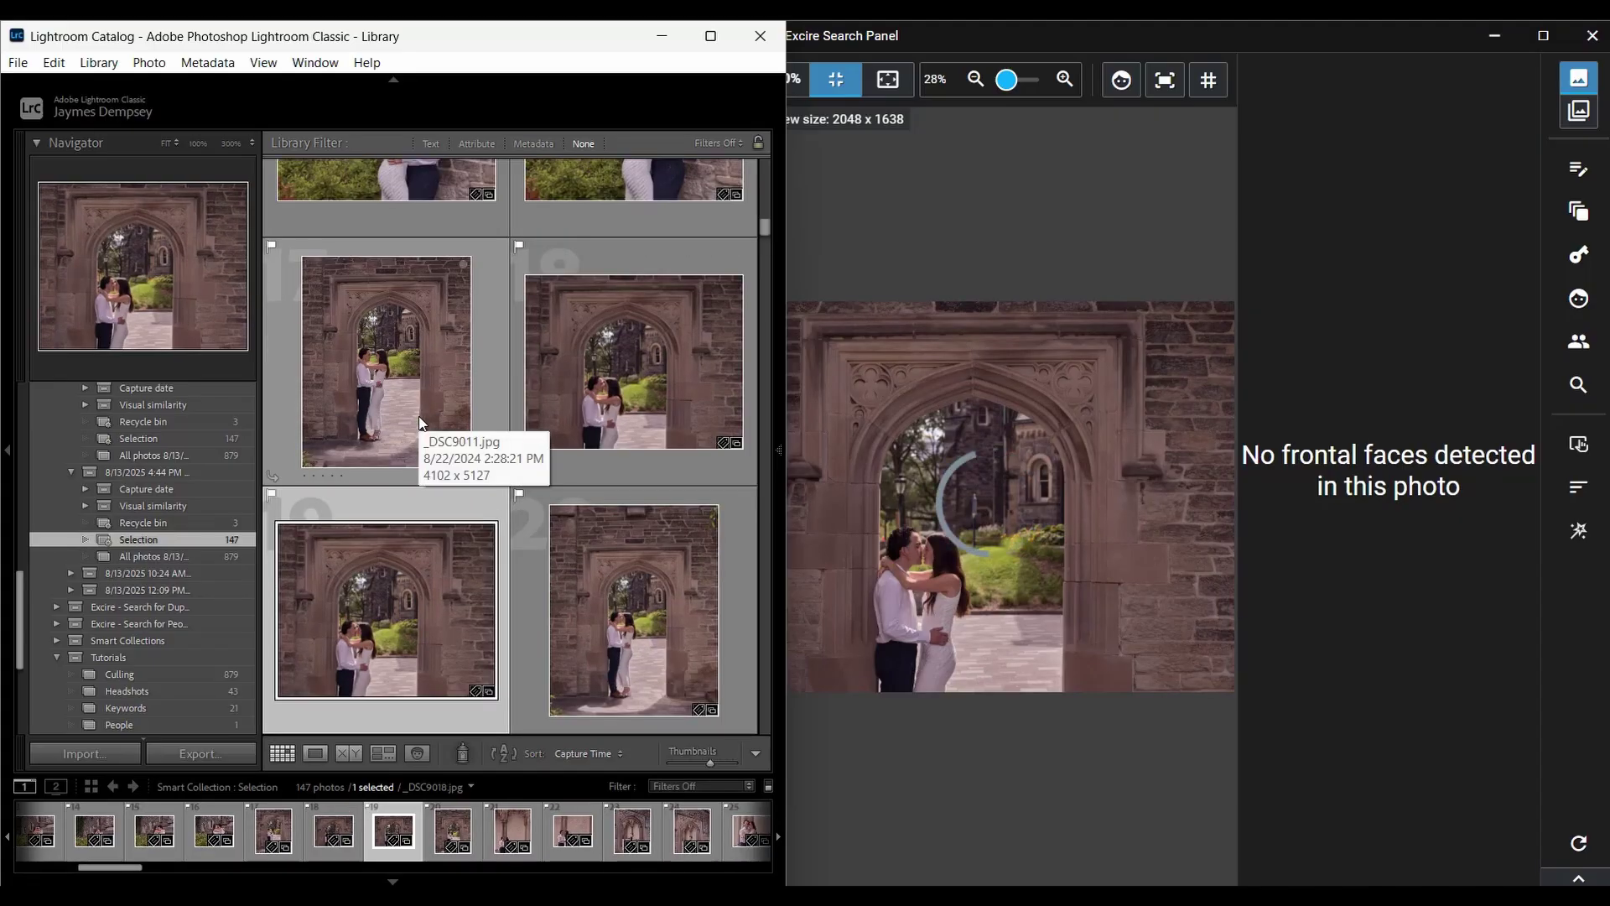
{"action": "key", "text": "Right"}
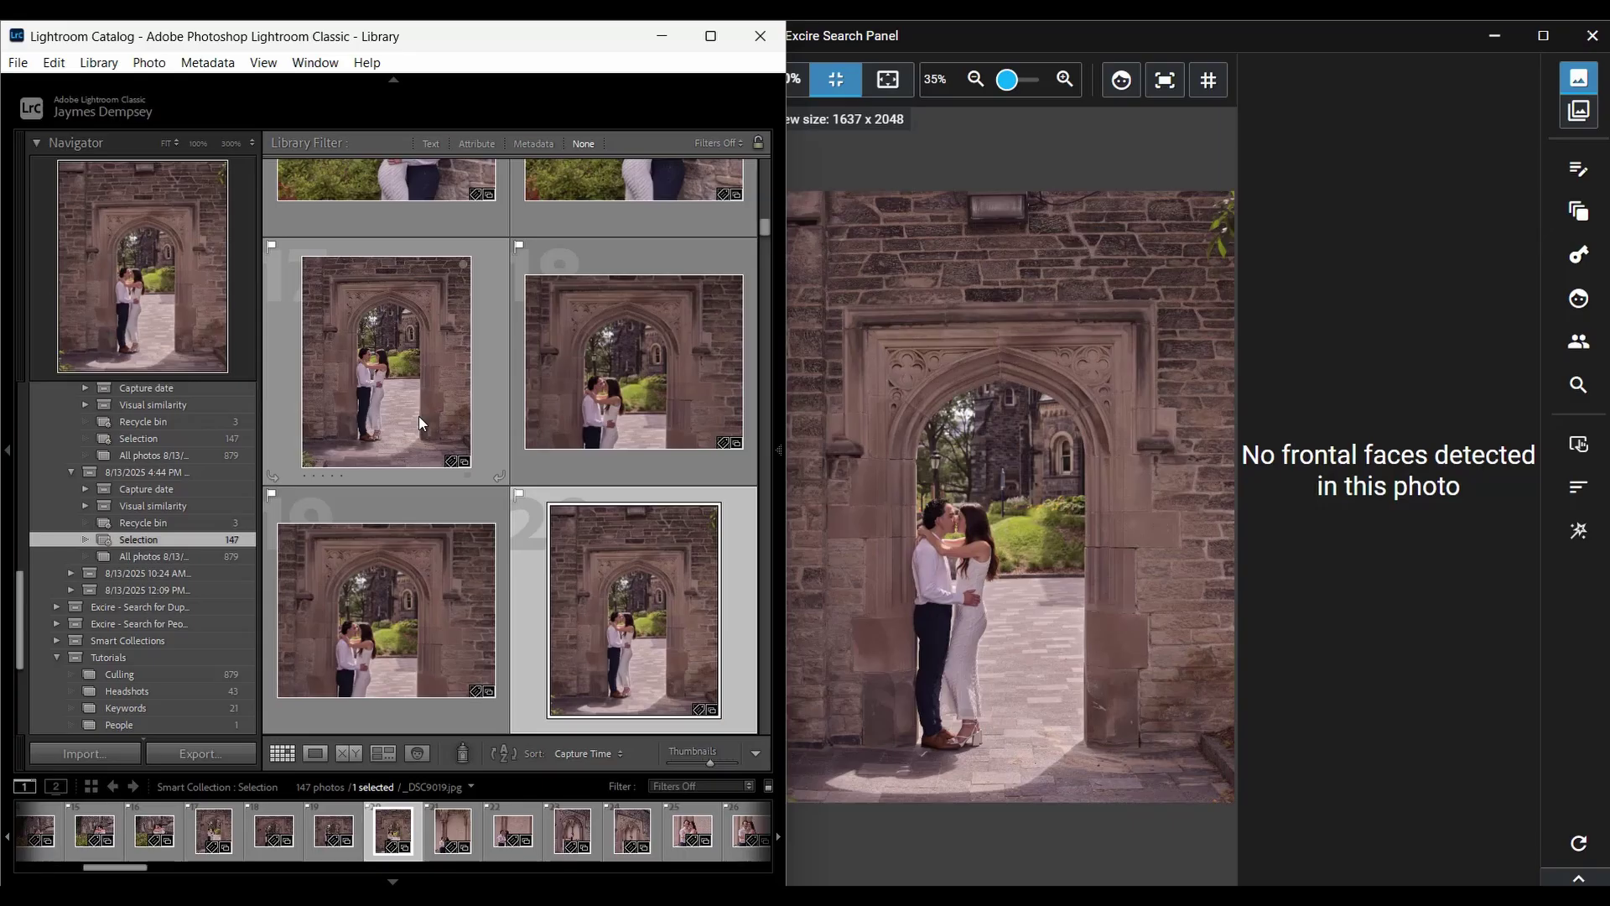
{"action": "key", "text": "x"}
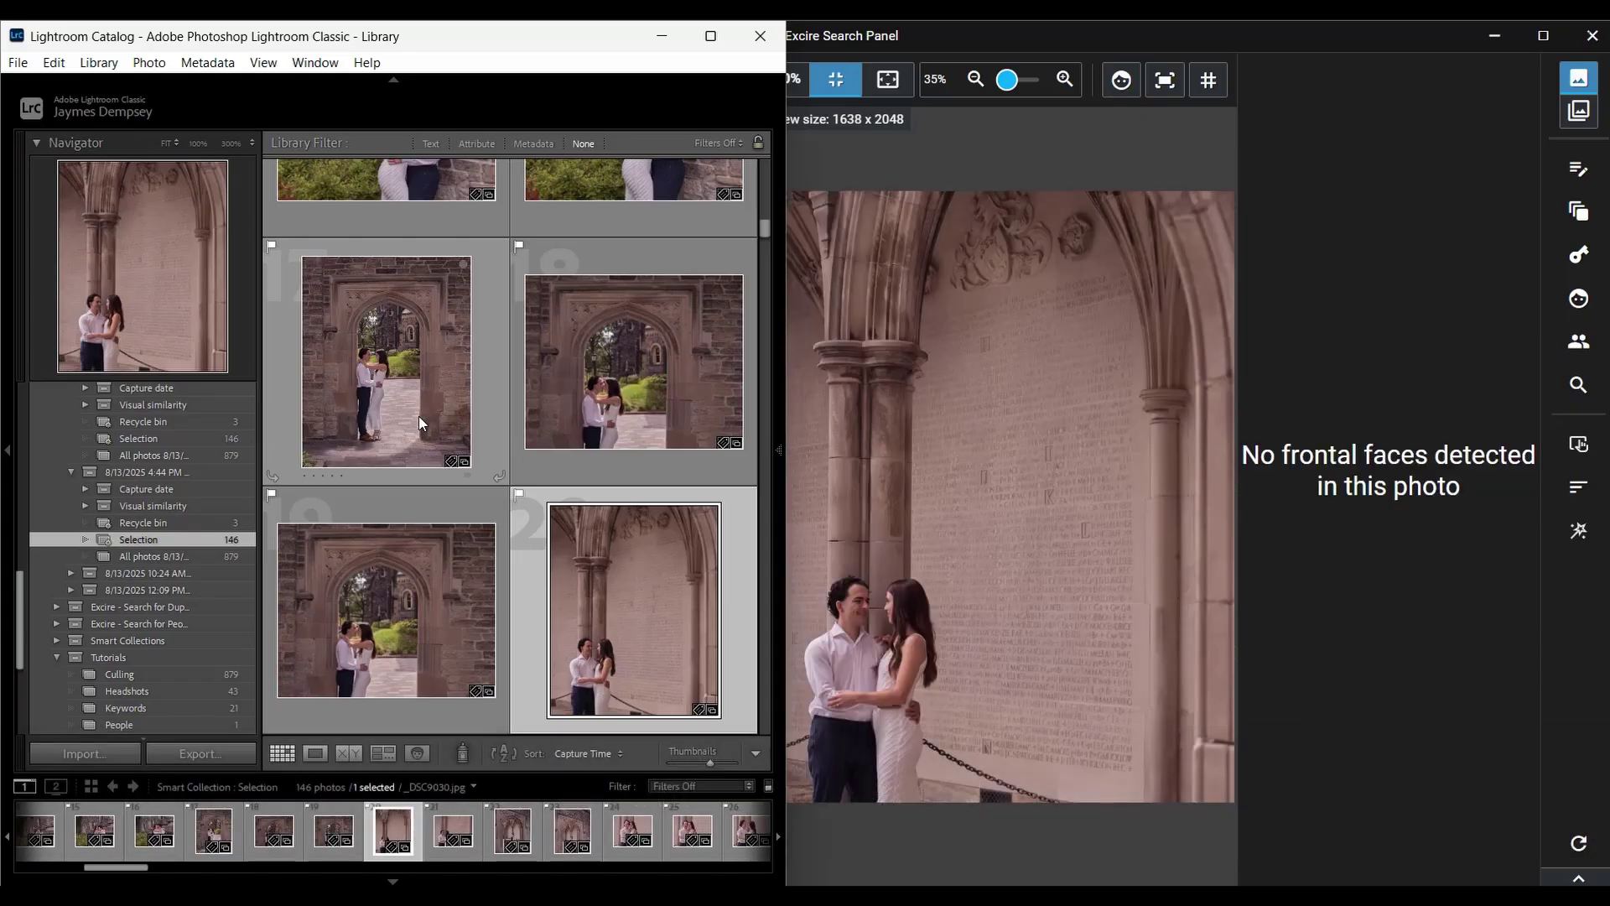
Step: Scroll back to the top and select the first couple portrait
{"action": "scroll", "coordinate": [419, 418], "scroll_direction": "up", "scroll_amount": 5}
{"action": "scroll", "coordinate": [419, 422], "scroll_direction": "up", "scroll_amount": 5}
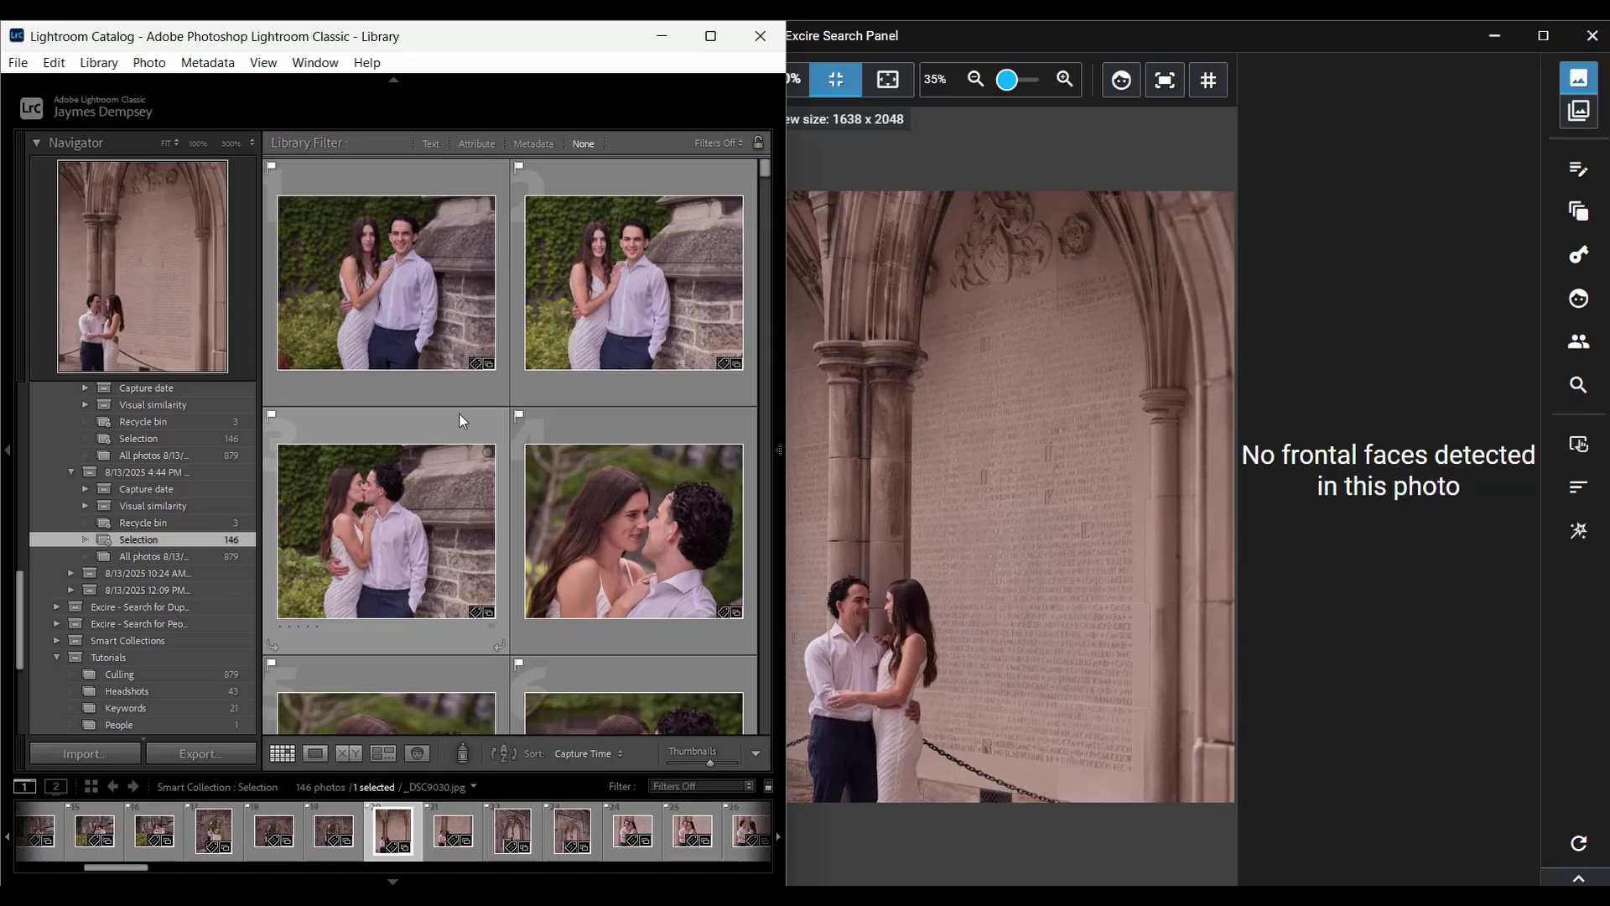
{"action": "left_click", "coordinate": [388, 307]}
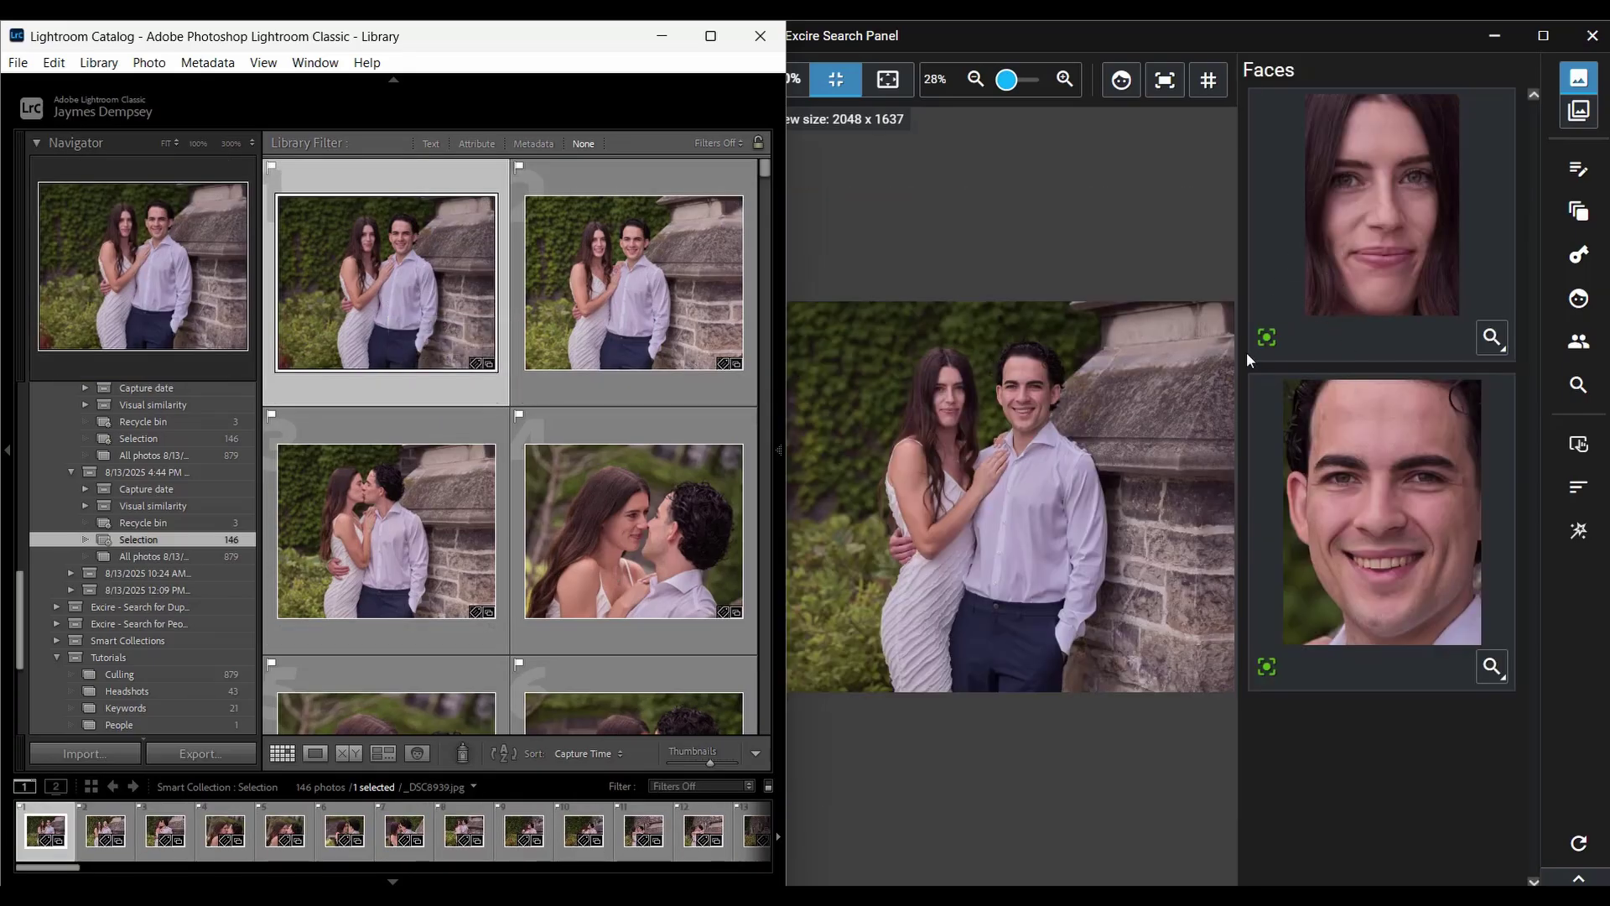
Step: Inspect the green face-focus indicator on the couple's stone-wall portrait, then scroll through the 146 picks
{"action": "mouse_move", "coordinate": [1265, 344]}
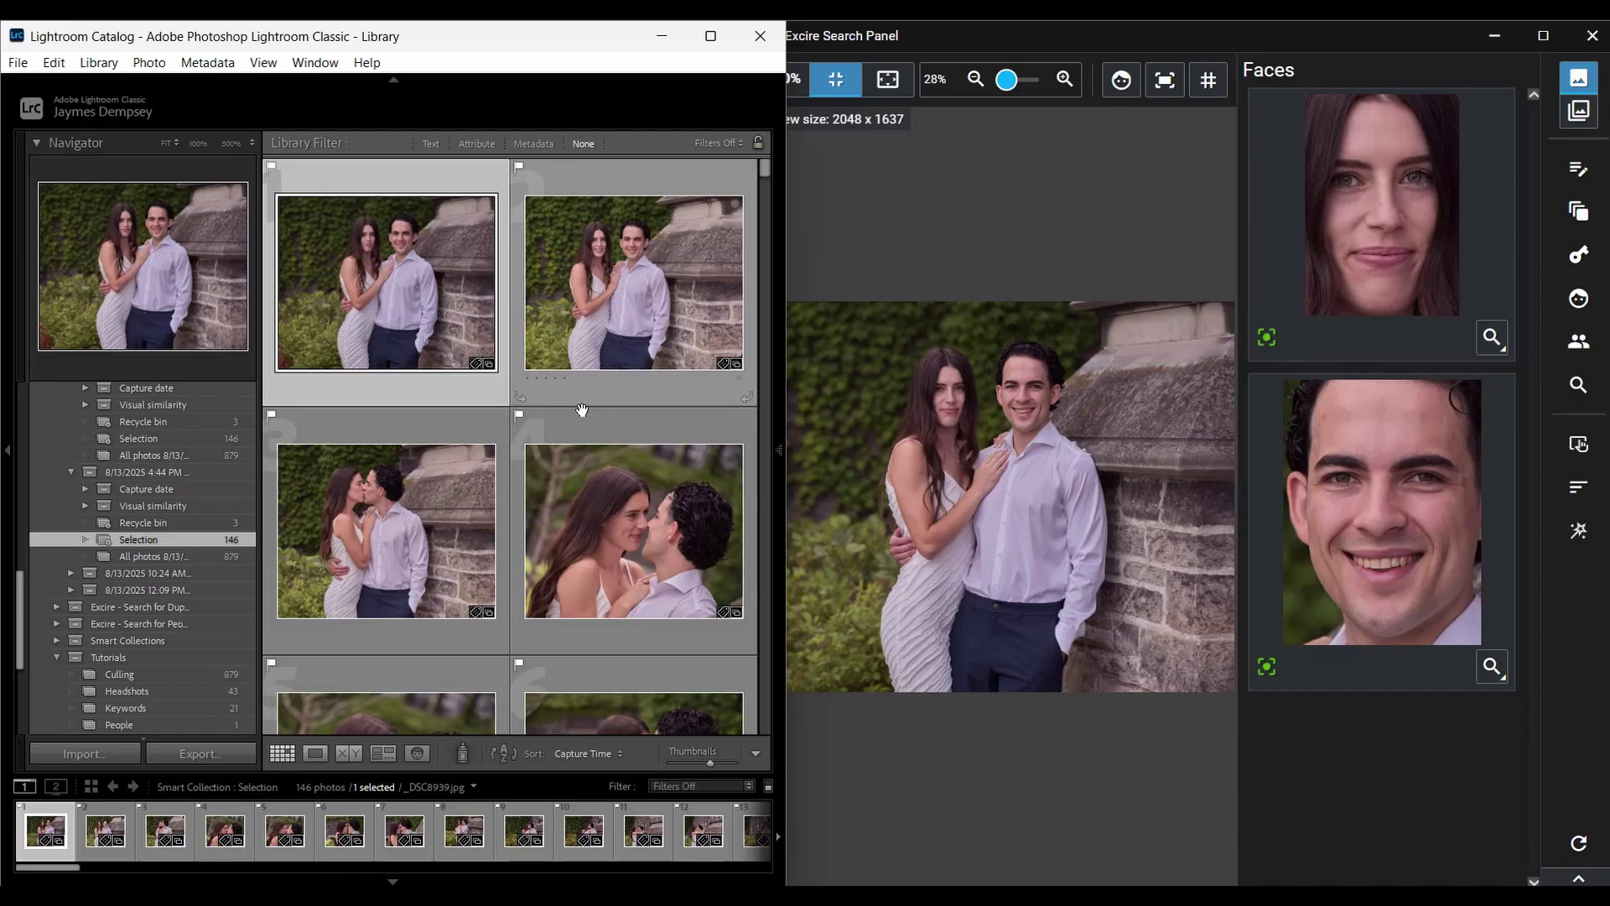
{"action": "scroll", "coordinate": [555, 422], "scroll_direction": "down", "scroll_amount": 3}
{"action": "scroll", "coordinate": [555, 423], "scroll_direction": "down", "scroll_amount": 2}
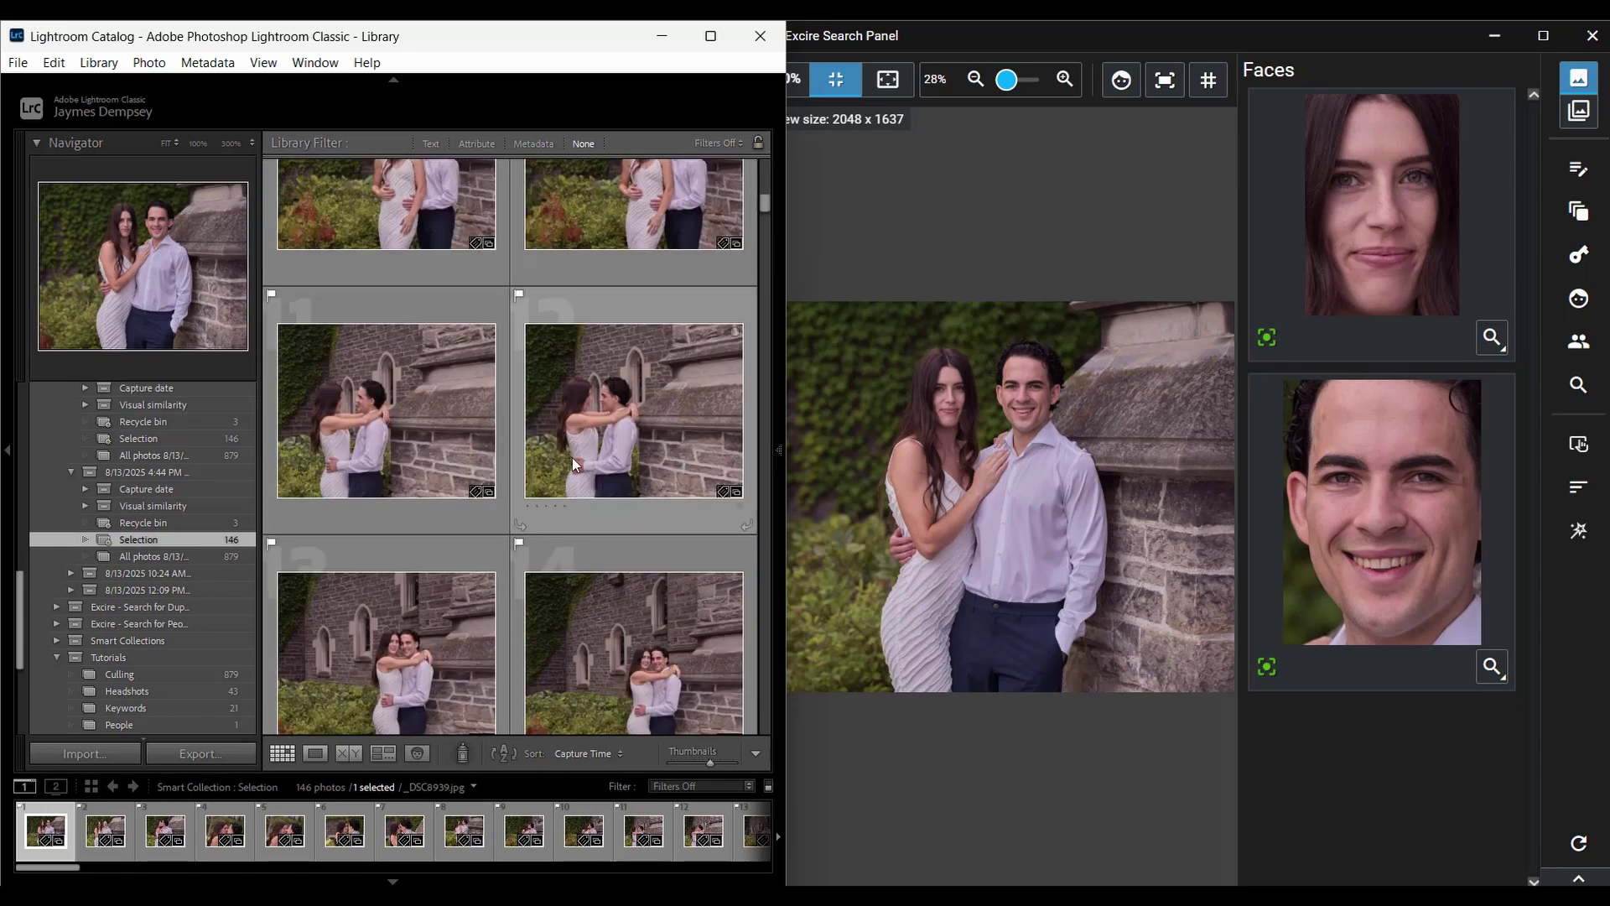
{"action": "scroll", "coordinate": [572, 456], "scroll_direction": "up", "scroll_amount": 5}
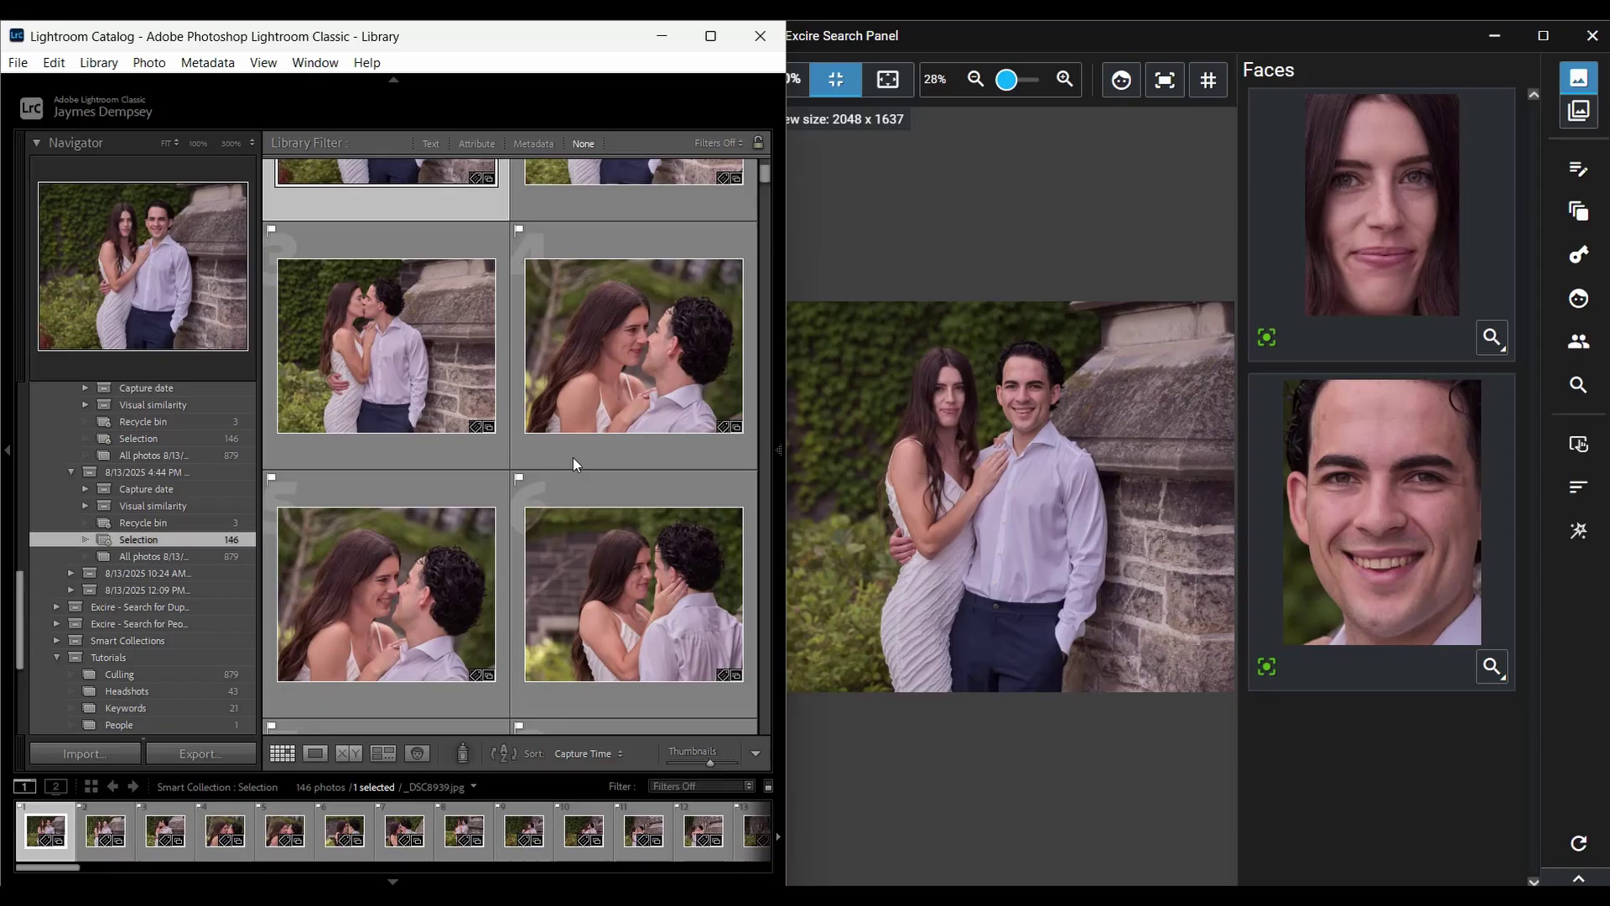
{"action": "scroll", "coordinate": [572, 460], "scroll_direction": "up", "scroll_amount": 1}
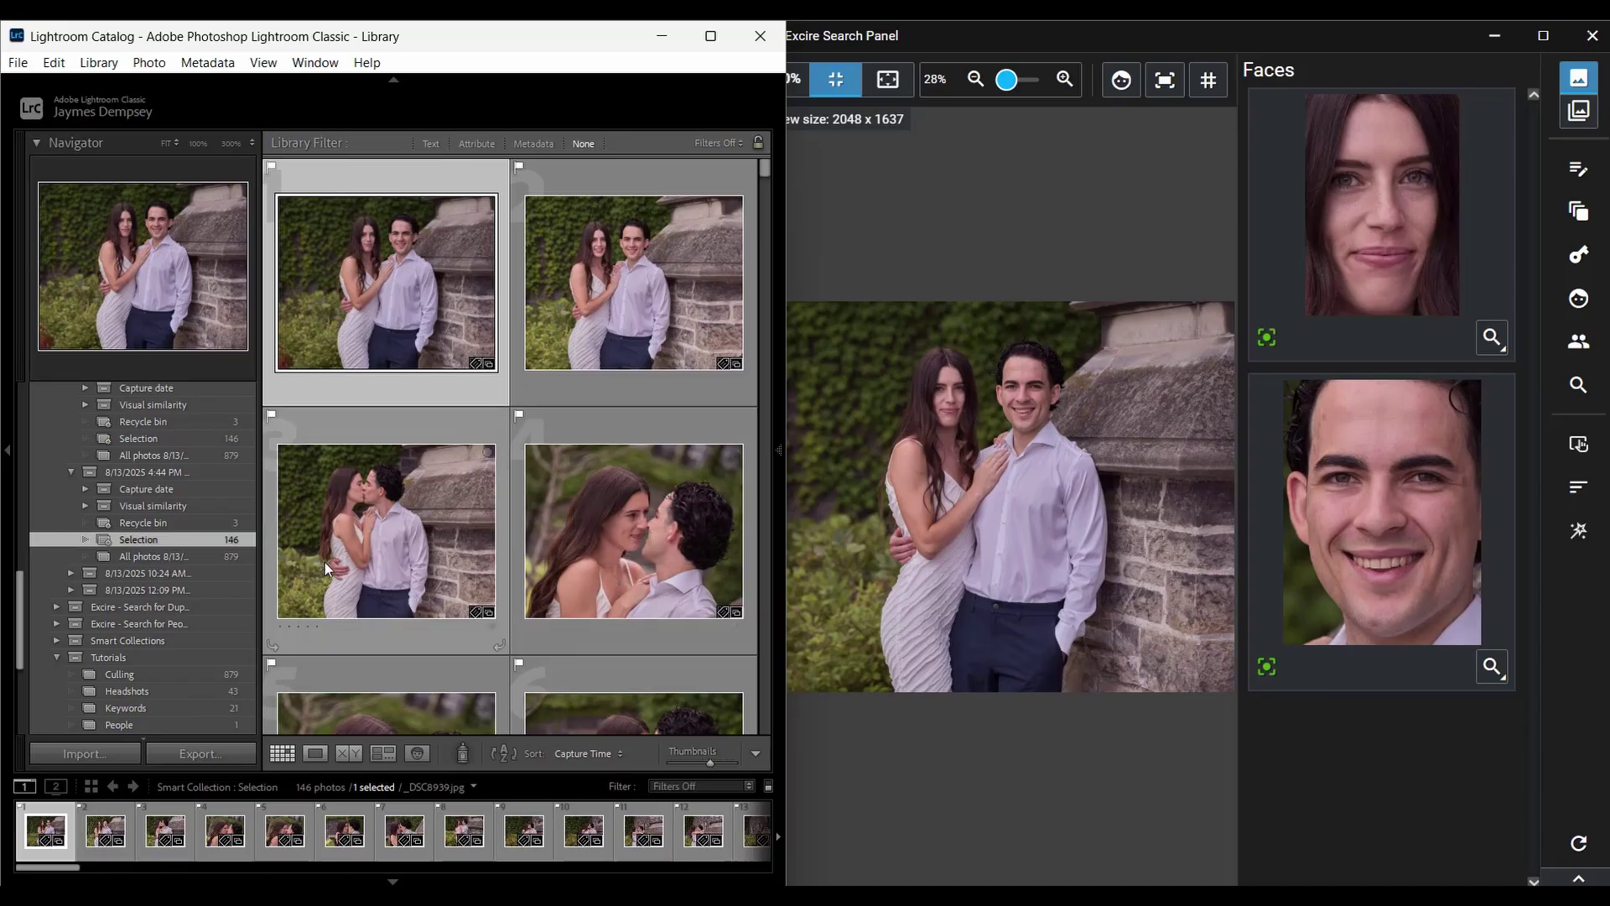
{"action": "left_click", "coordinate": [151, 488]}
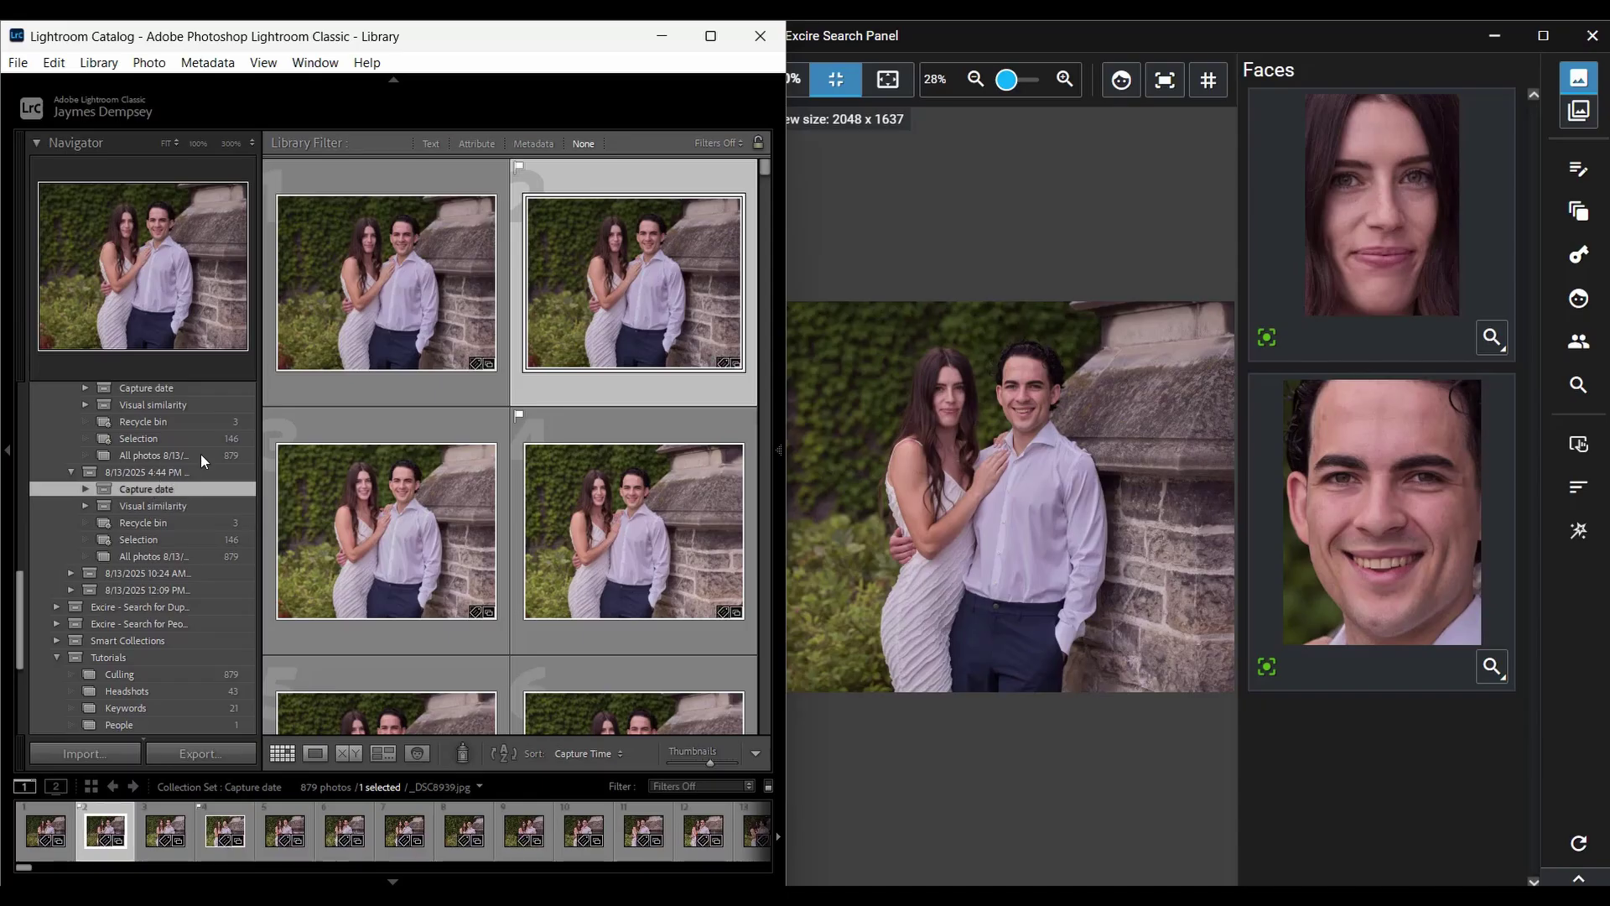
{"action": "left_click", "coordinate": [87, 494]}
{"action": "left_click", "coordinate": [160, 506]}
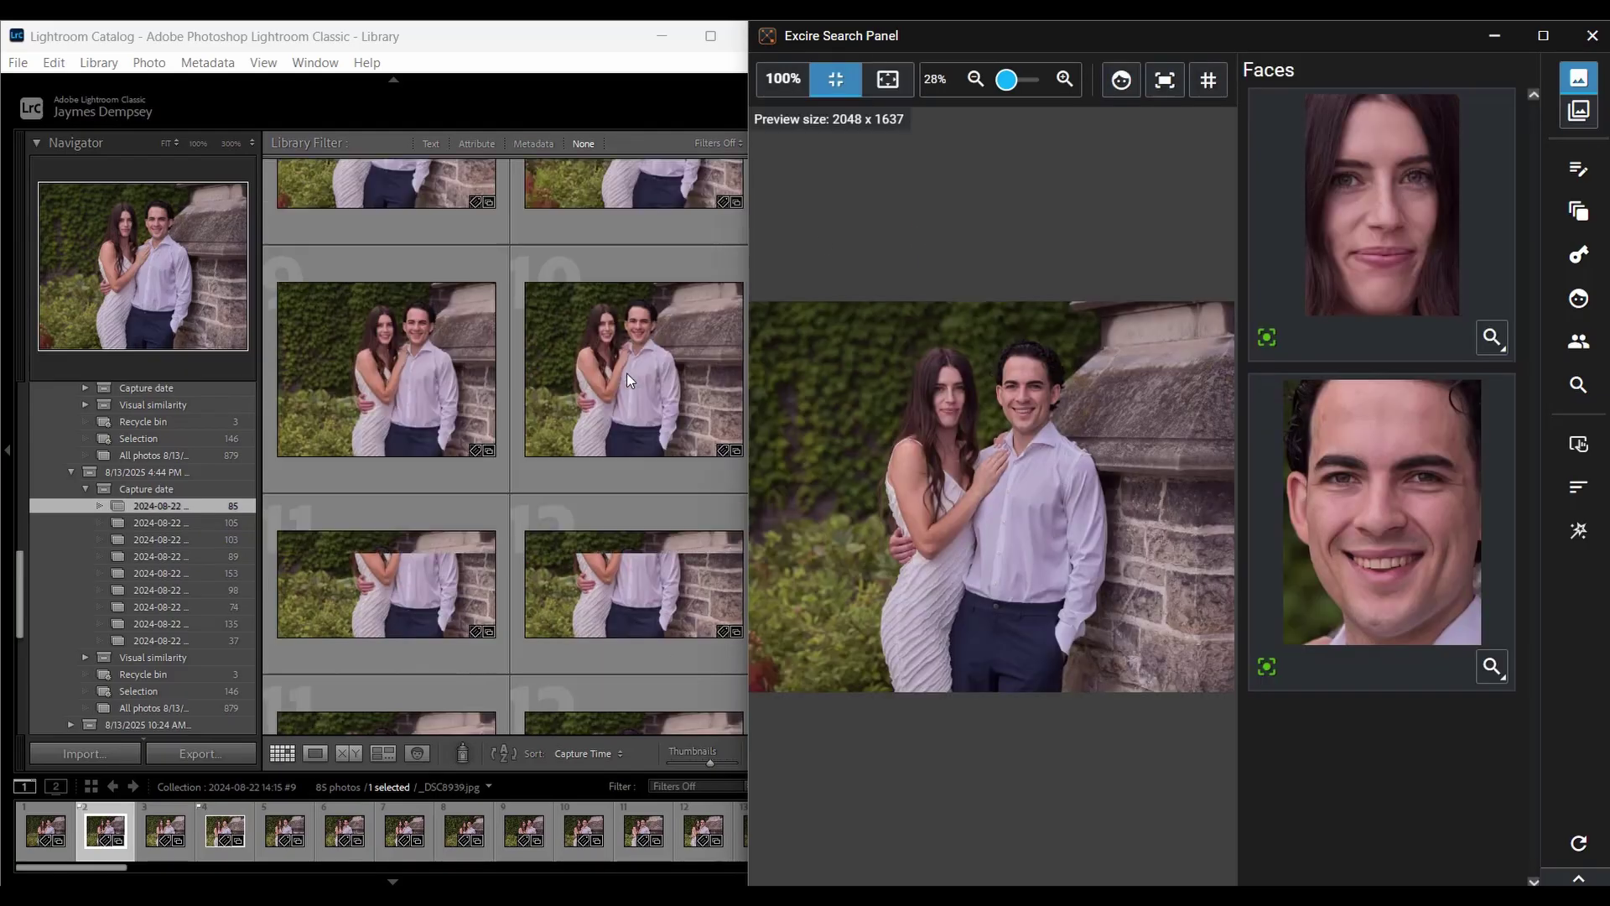
{"action": "scroll", "coordinate": [626, 376], "scroll_direction": "down", "scroll_amount": 10}
{"action": "scroll", "coordinate": [626, 377], "scroll_direction": "down", "scroll_amount": 10}
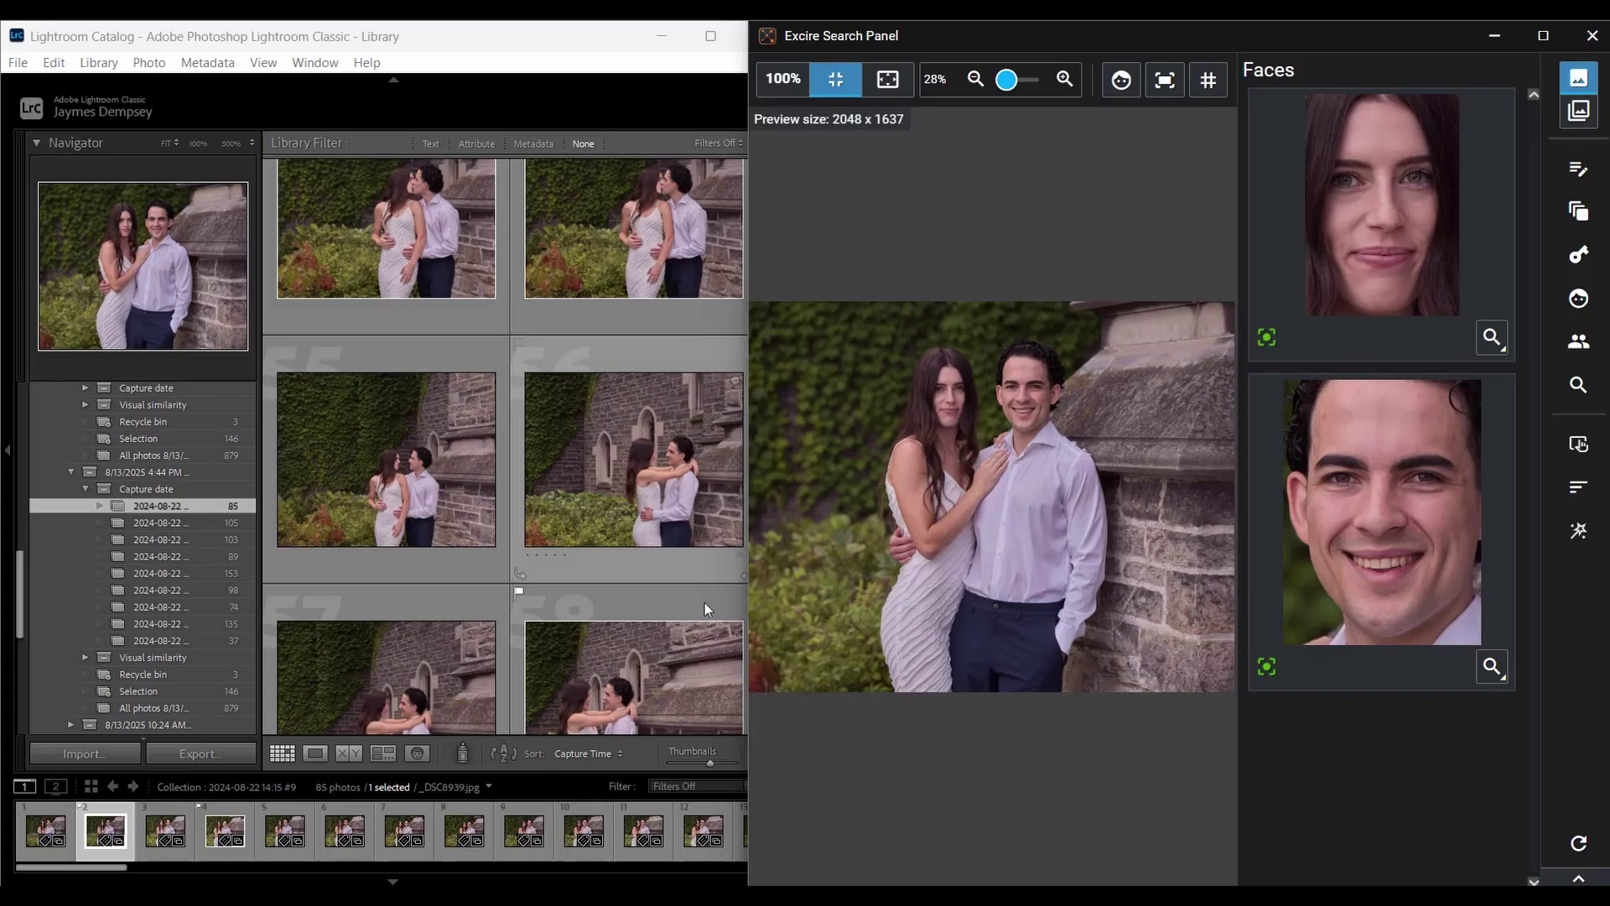
Step: Enlarge the thumbnails to one photo per row and scroll through the collection
{"action": "left_click", "coordinate": [712, 766]}
{"action": "left_click_drag", "start_coordinate": [712, 766], "coordinate": [716, 765]}
{"action": "scroll", "coordinate": [461, 476], "scroll_direction": "down", "scroll_amount": 5}
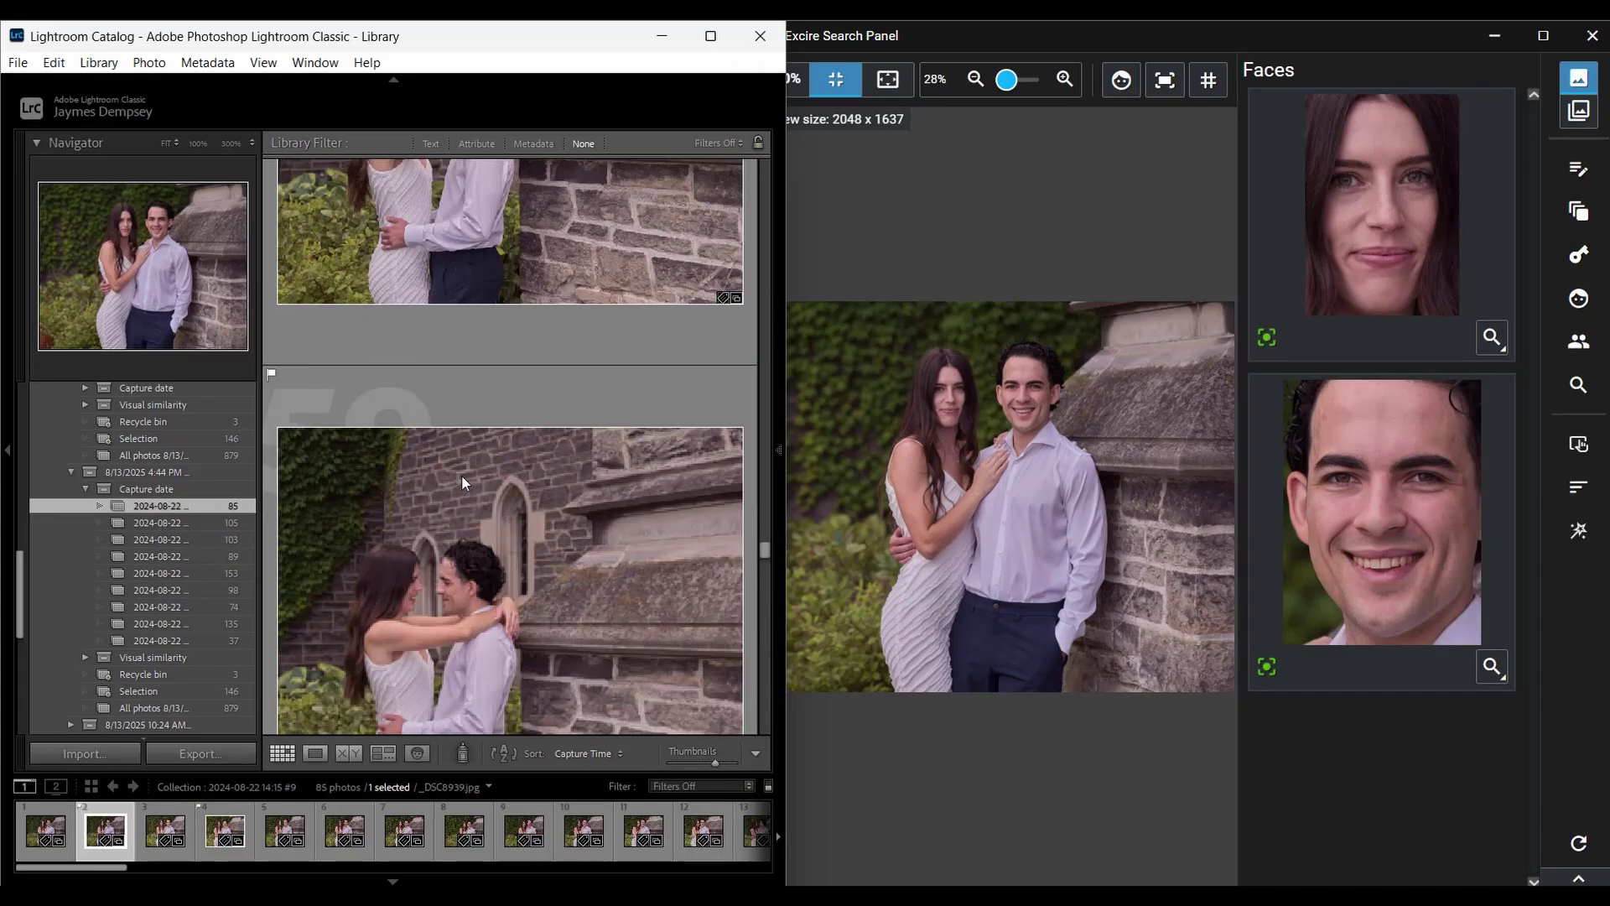
{"action": "scroll", "coordinate": [461, 476], "scroll_direction": "down", "scroll_amount": 5}
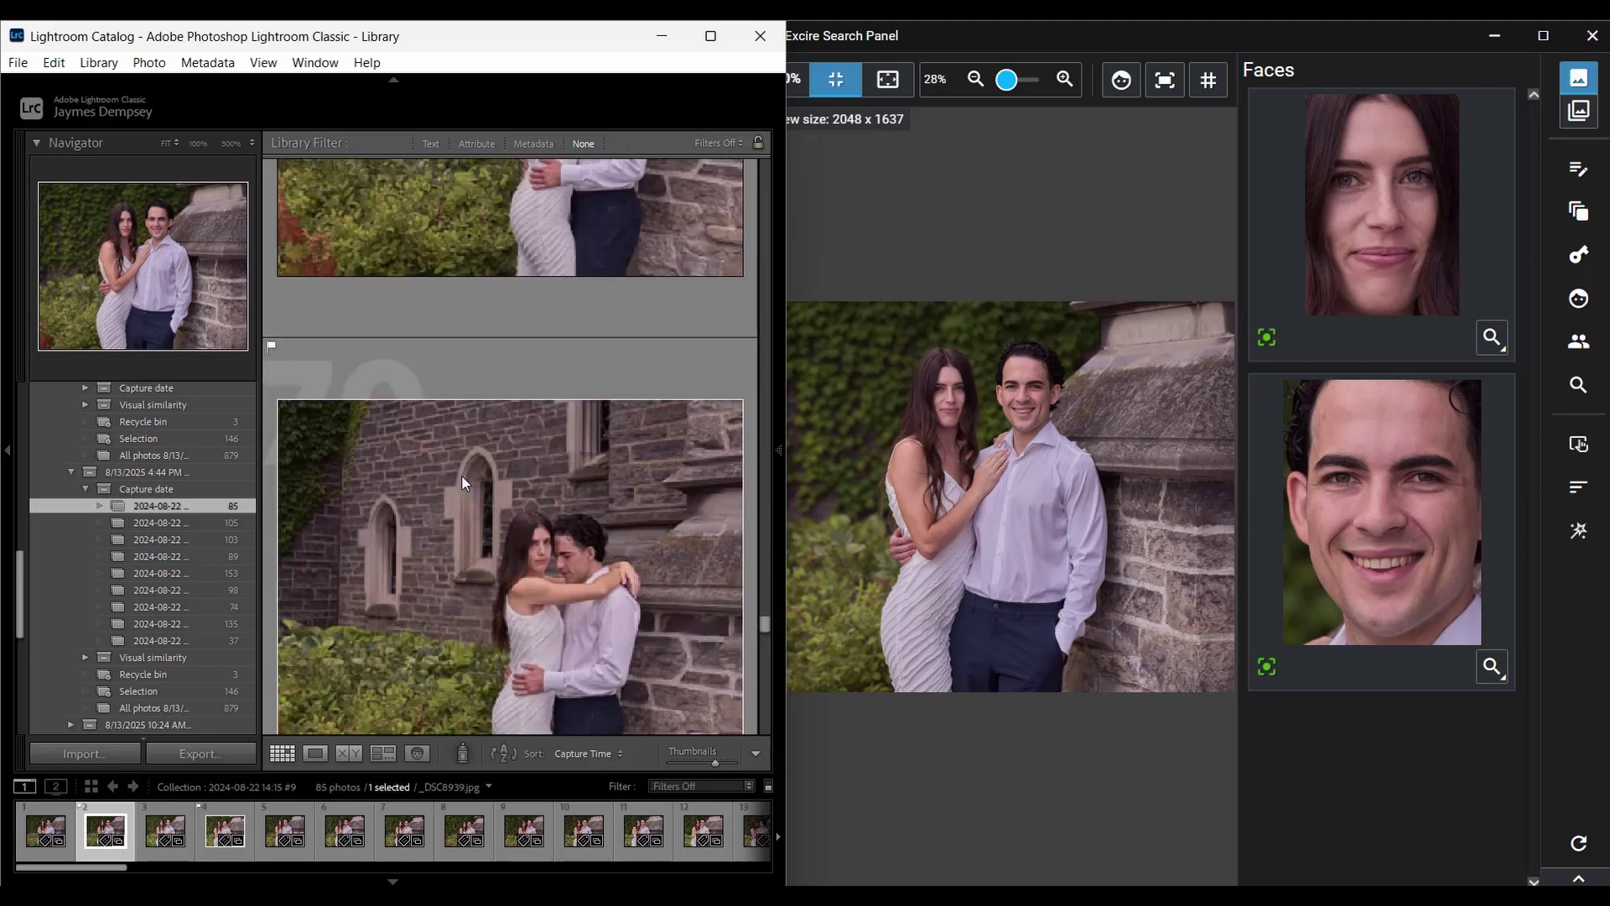
{"action": "scroll", "coordinate": [496, 481], "scroll_direction": "down", "scroll_amount": 5}
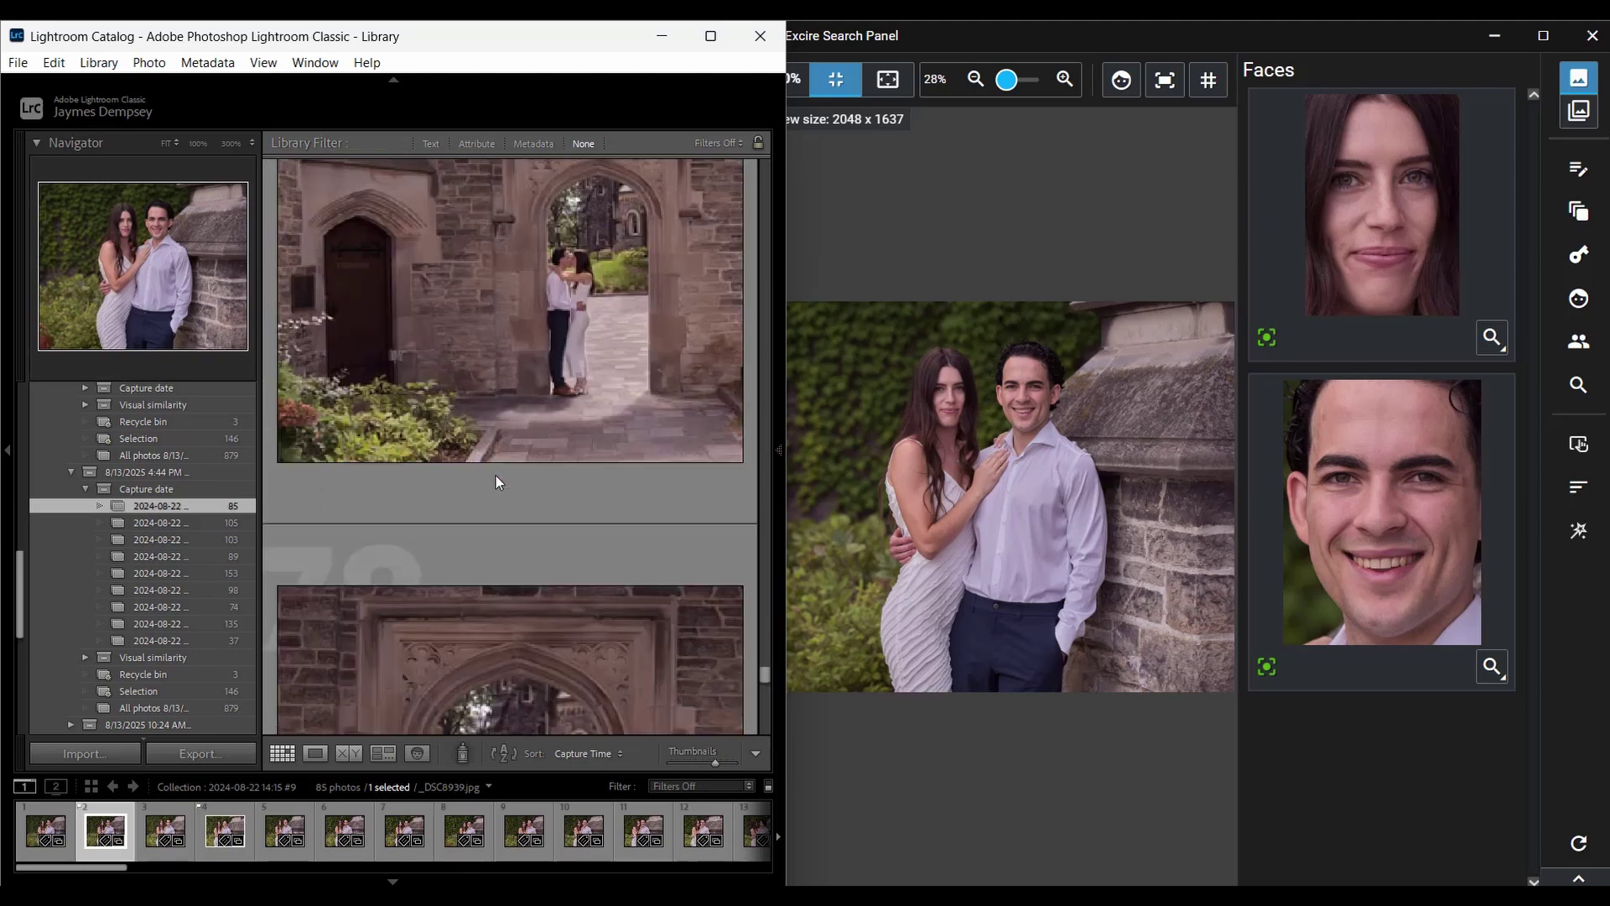
{"action": "scroll", "coordinate": [496, 475], "scroll_direction": "down", "scroll_amount": 5}
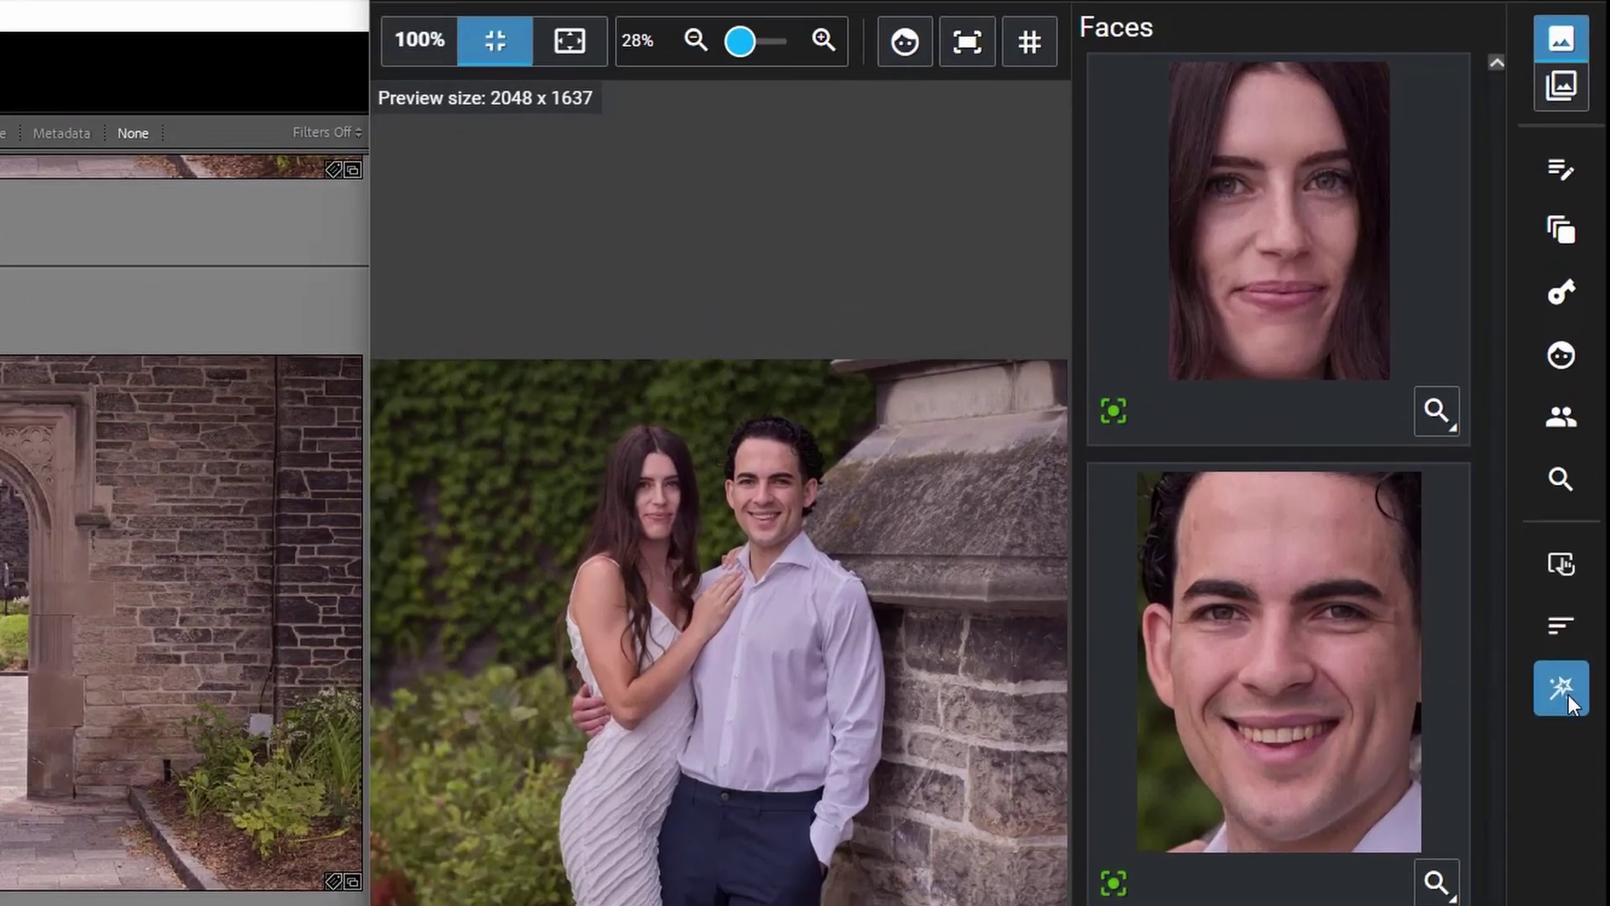
Step: Launch Excire's Smart Selection dialog from the magic-wand button in the Excire Search panel
{"action": "left_click", "coordinate": [1564, 689]}
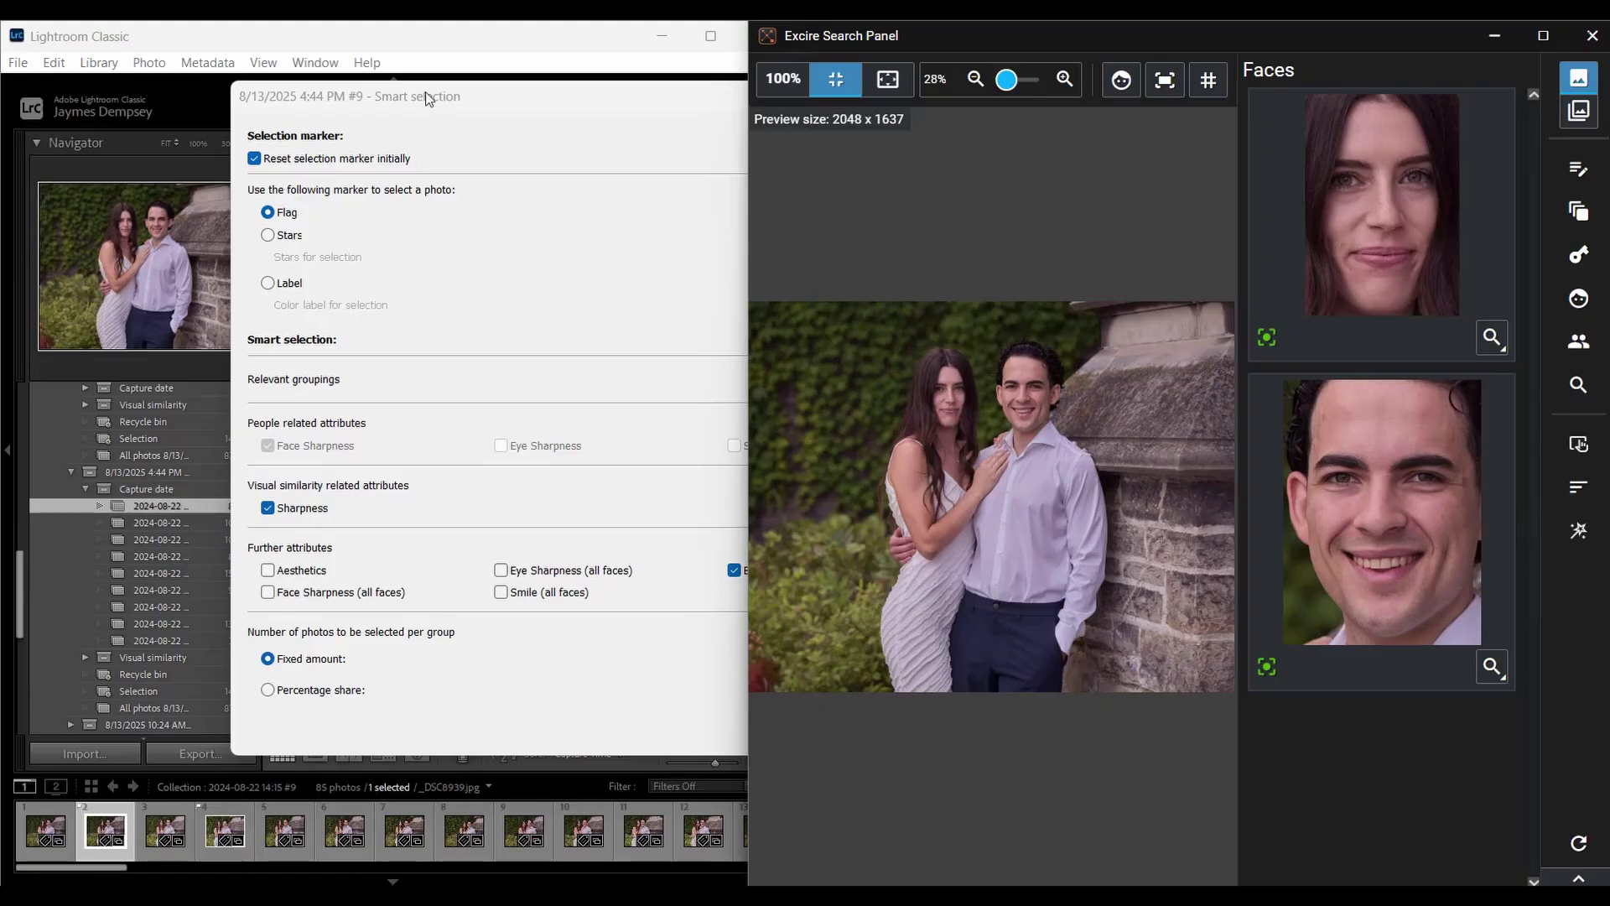